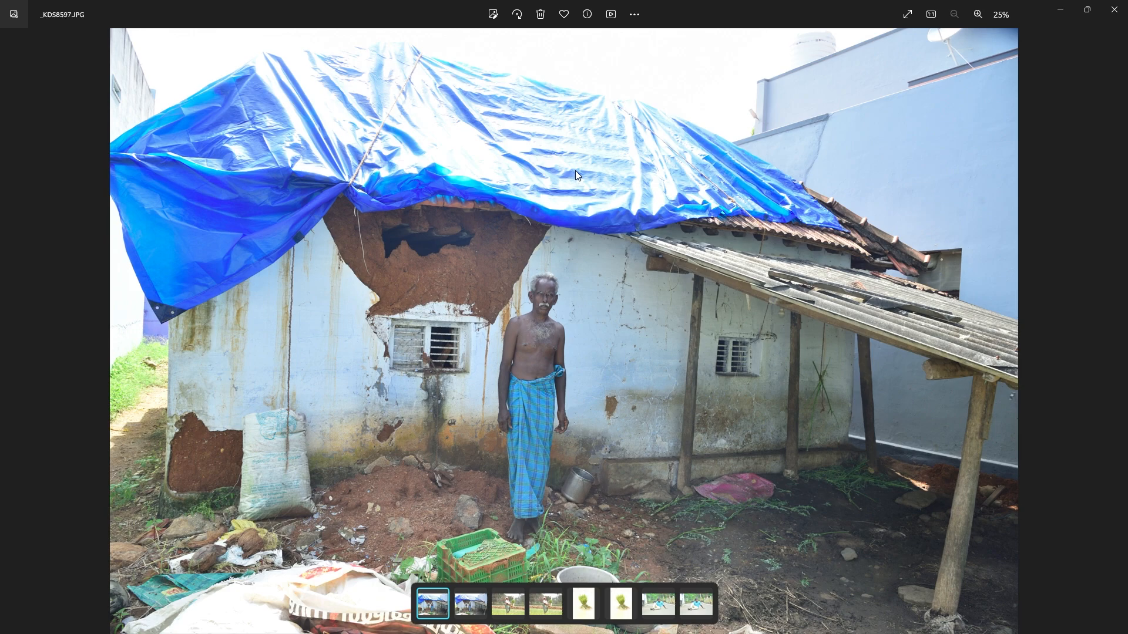
Close the photo preview, select the second _KDS8597 file in the Editing folder, and switch to Photoshop.
left_click(1114, 9)
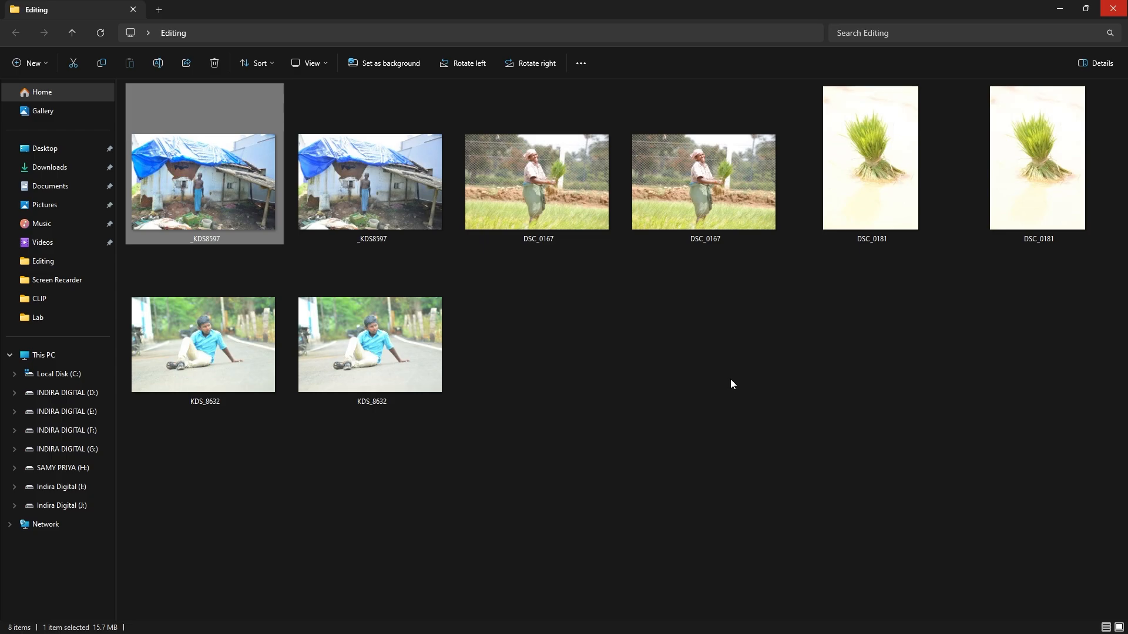
left_click(348, 202)
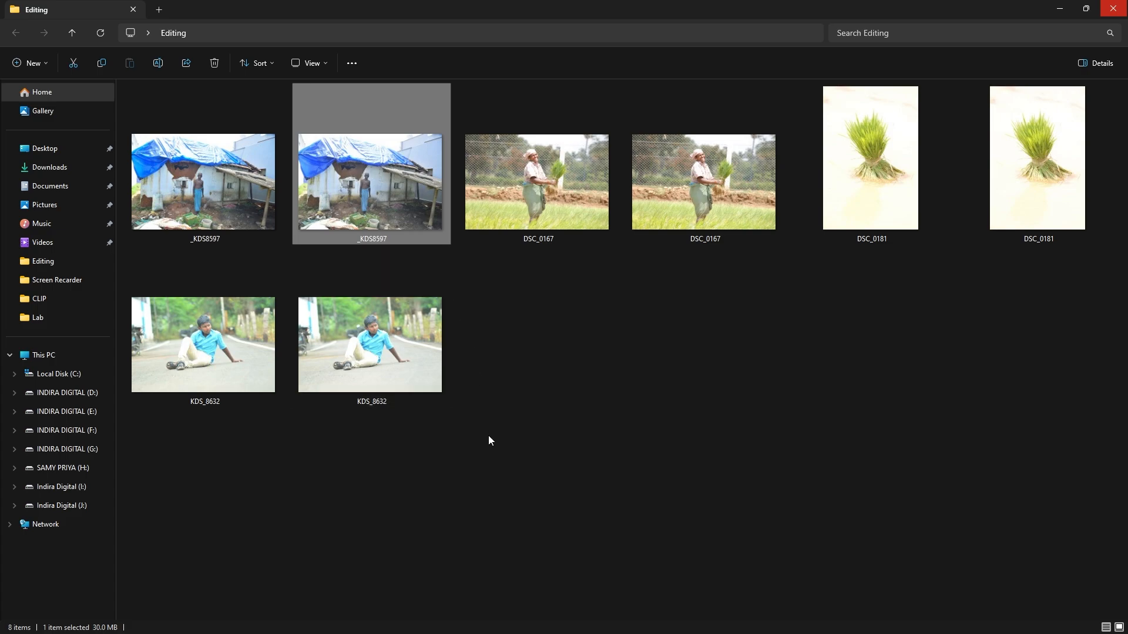
left_click(539, 621)
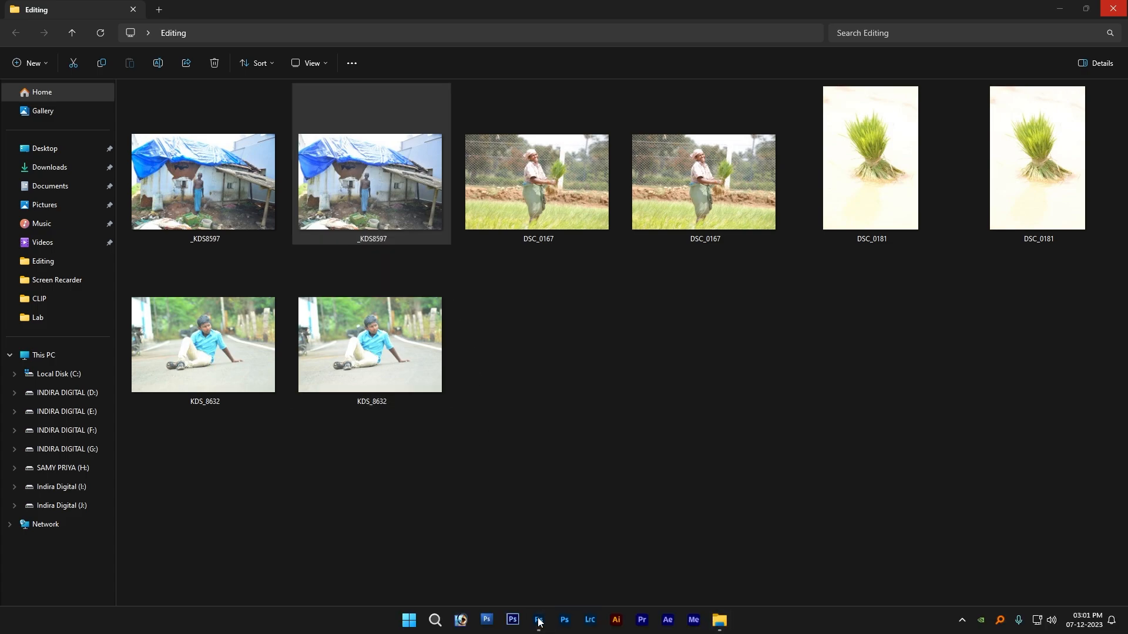
key("alt+Tab")
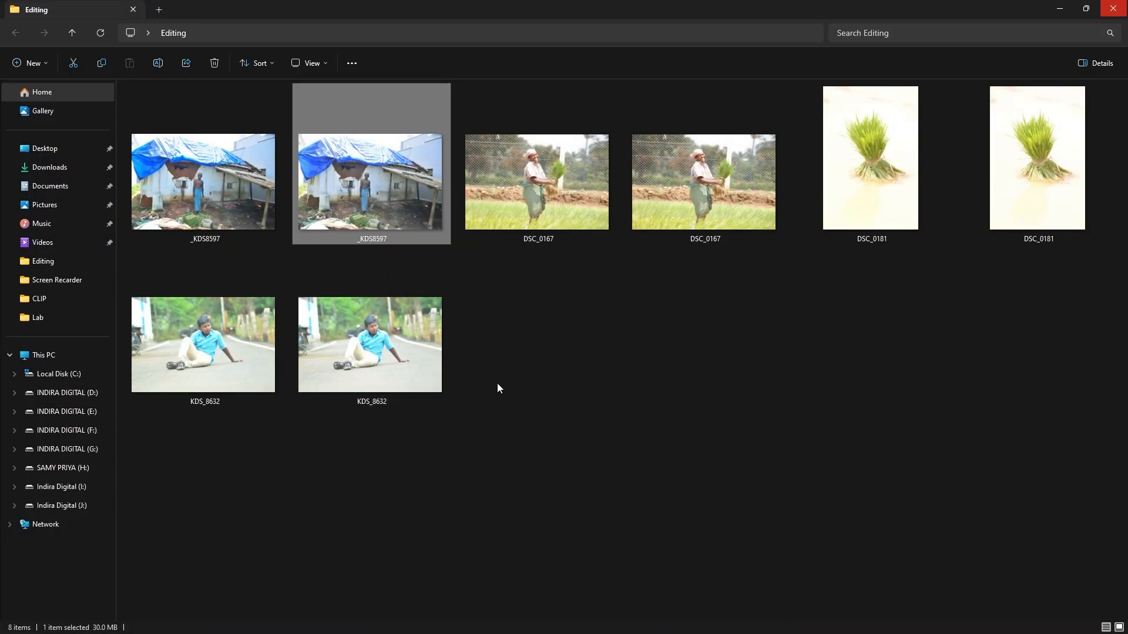
key("alt+Tab")
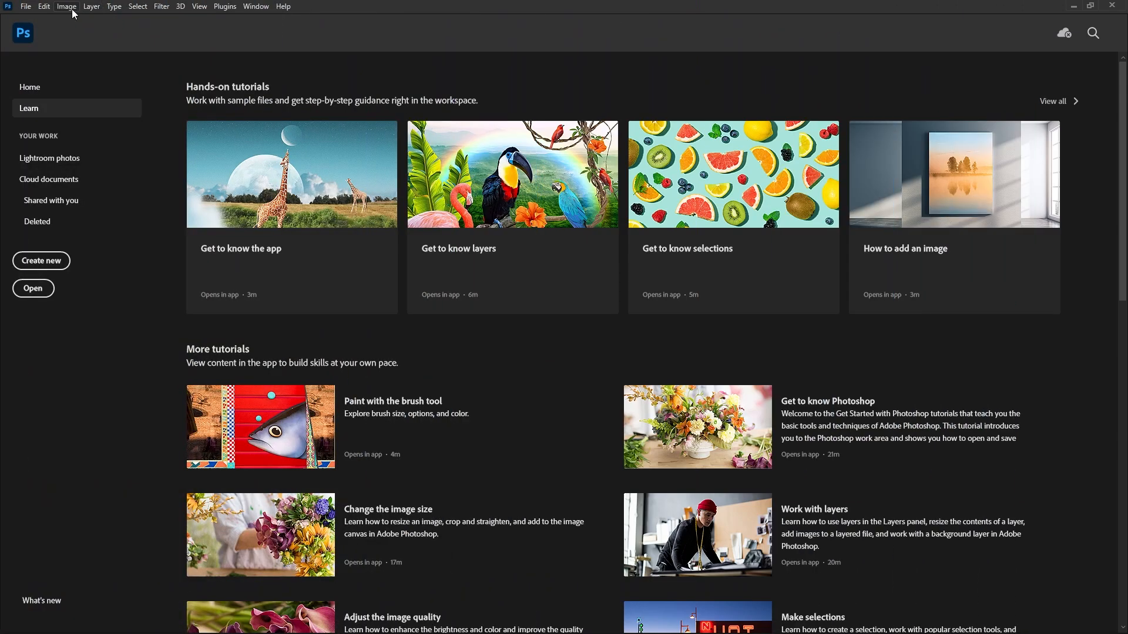
Set the global raw default to Camera Settings in the Camera Raw preferences under File Handling, and confirm the preferences.
left_click(42, 7)
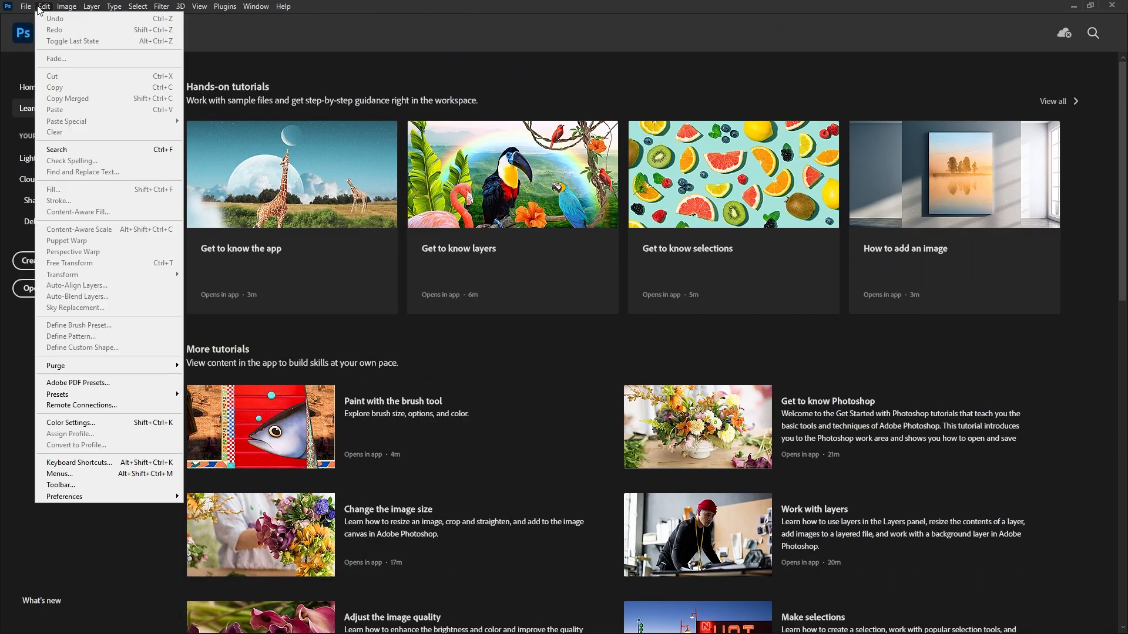
mouse_move(141, 496)
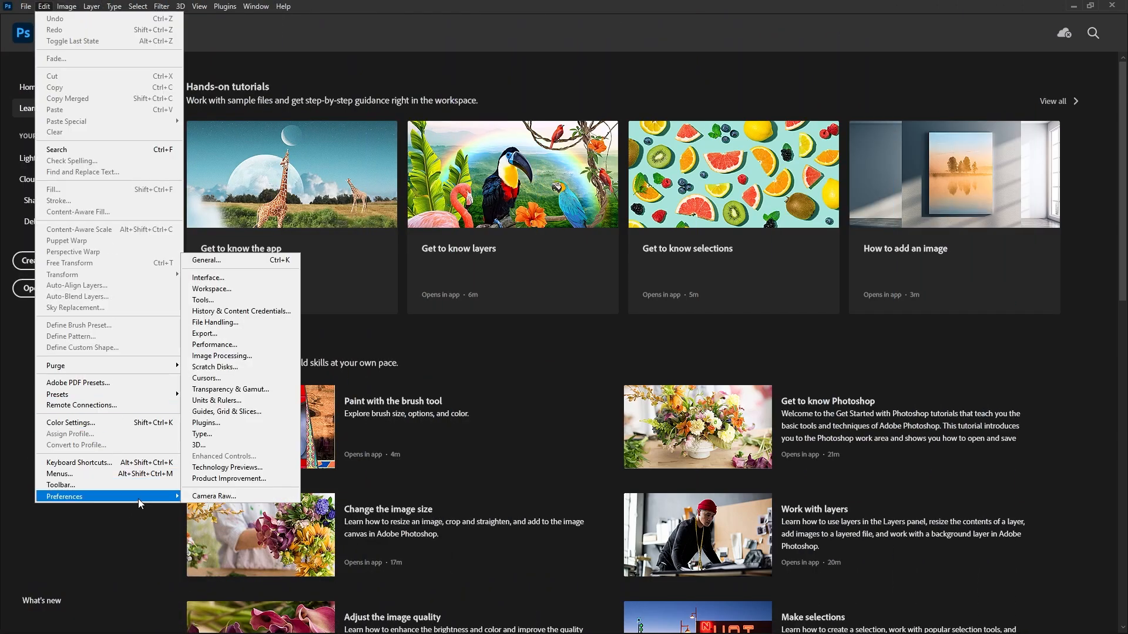
key("Up")
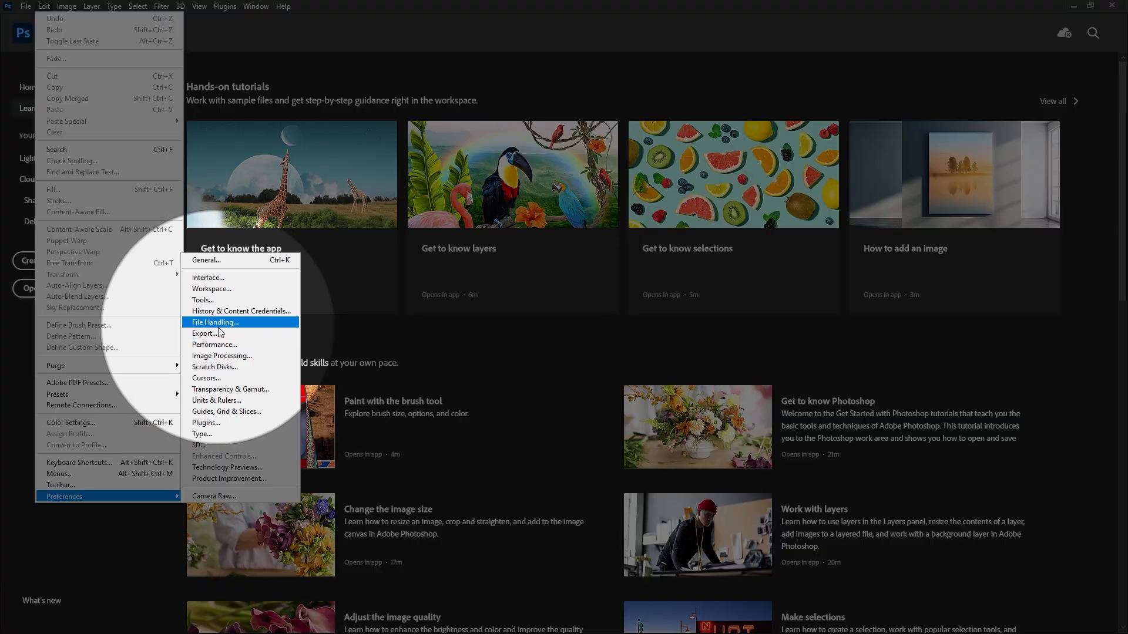
left_click(217, 325)
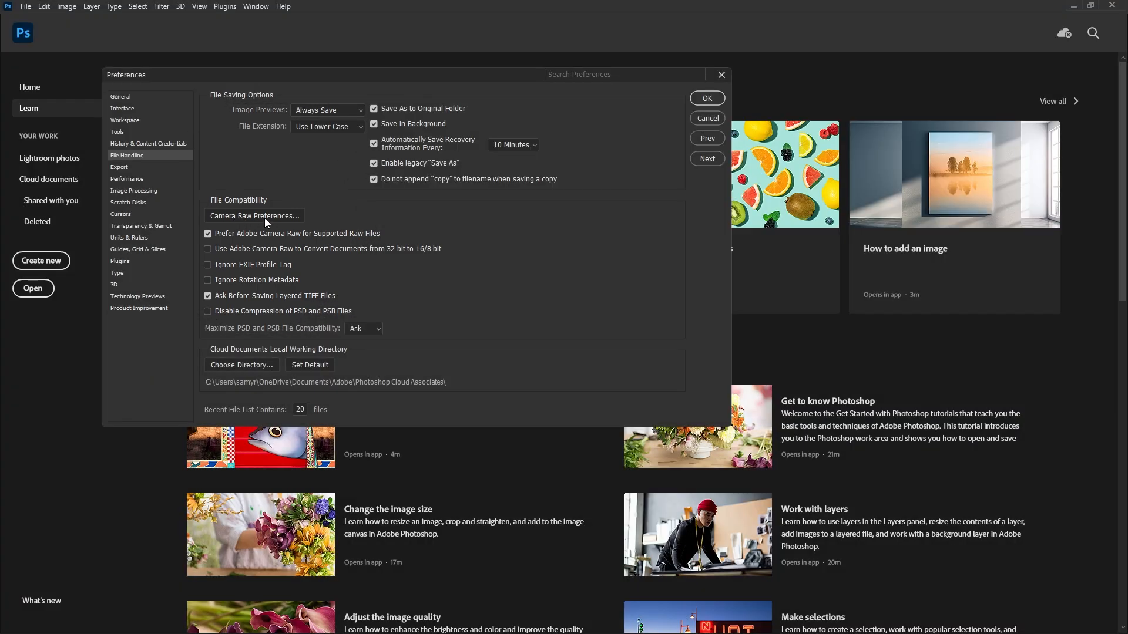
left_click(264, 218)
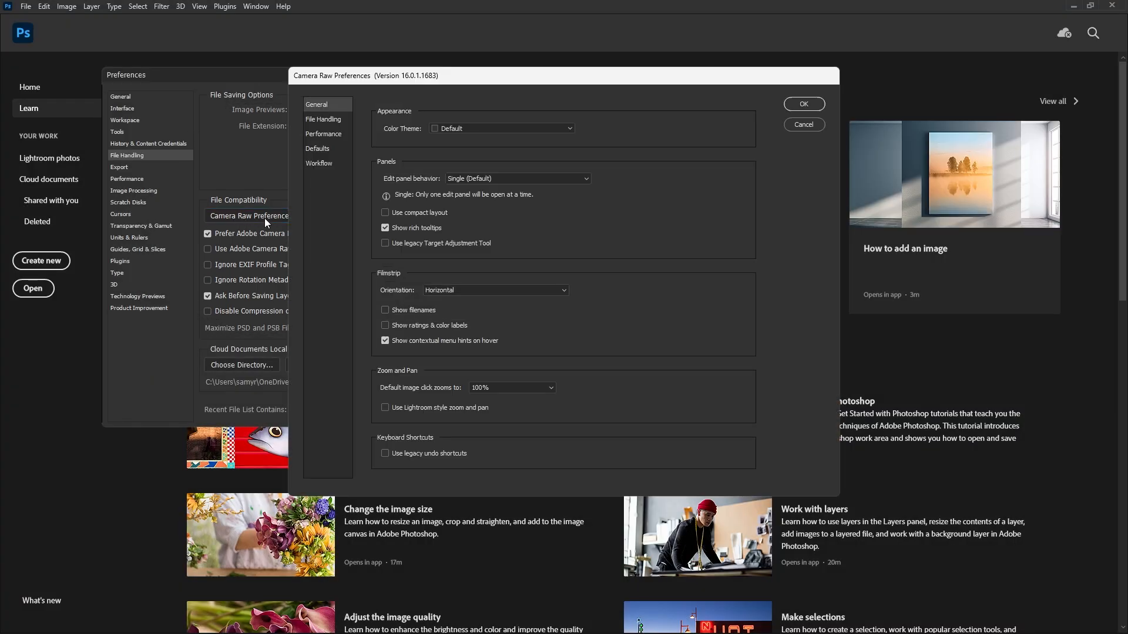
left_click(323, 148)
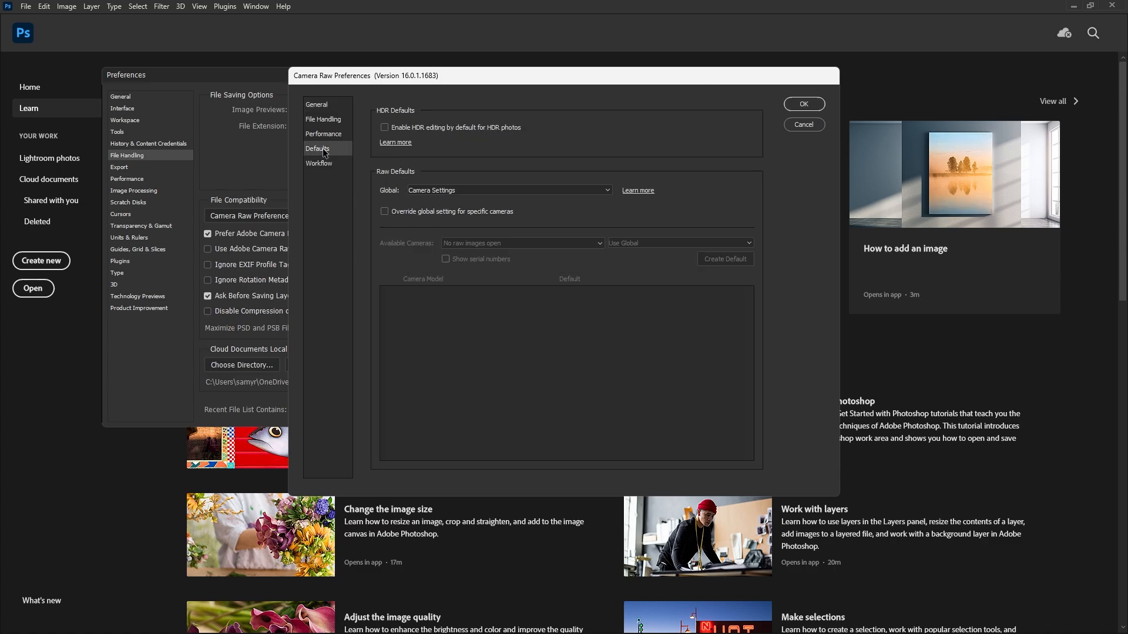
left_click(423, 193)
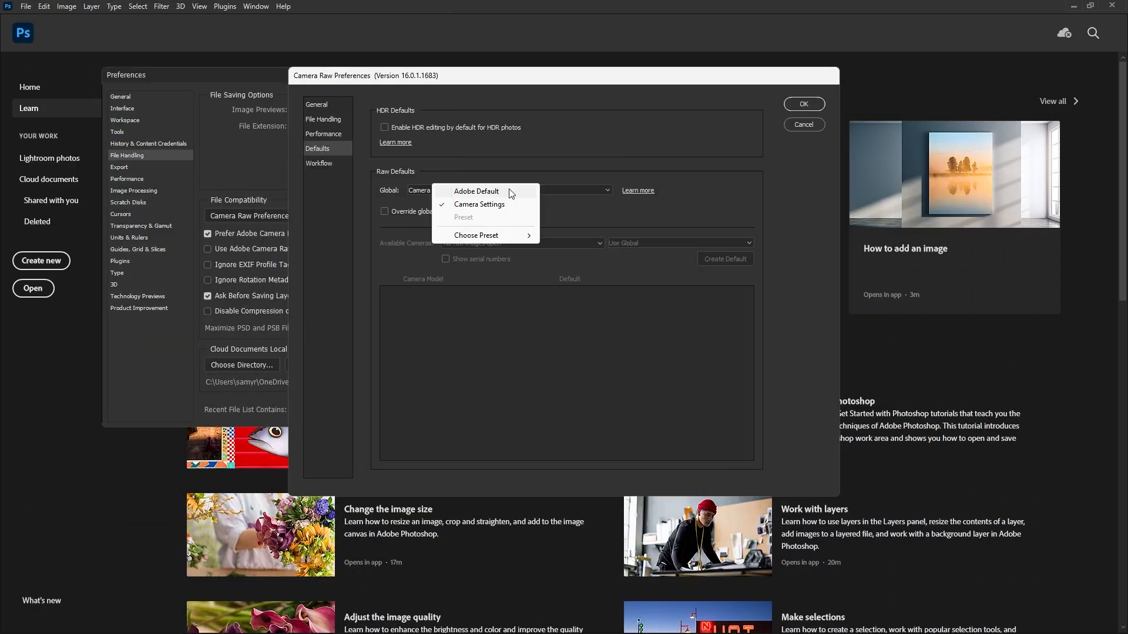
left_click(501, 205)
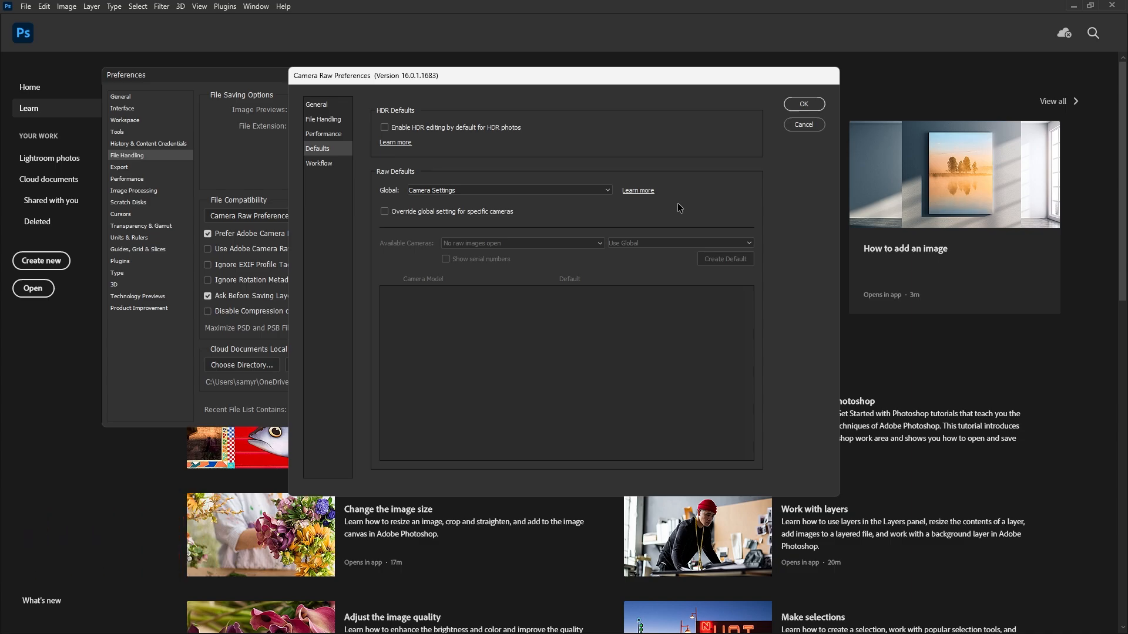
left_click(813, 113)
key("Return")
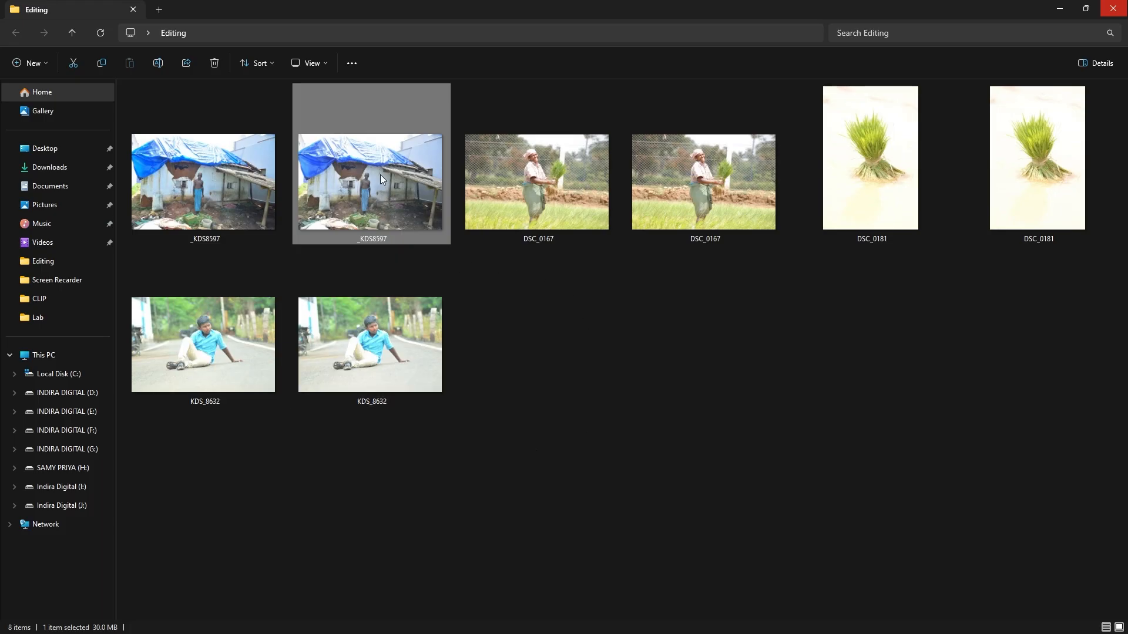
Open the raw photo _KDS8597.NEF from the Editing folder in Camera Raw and collapse the Color Mixer settings.
left_click_drag(382, 179, 397, 216)
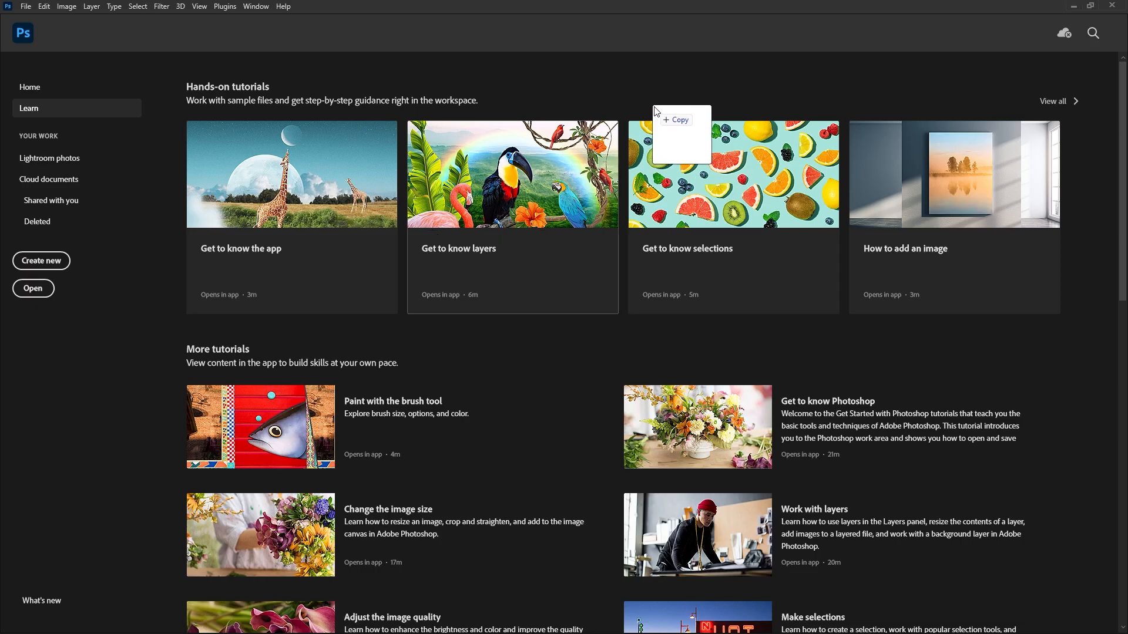
left_click_drag(650, 101, 663, 61)
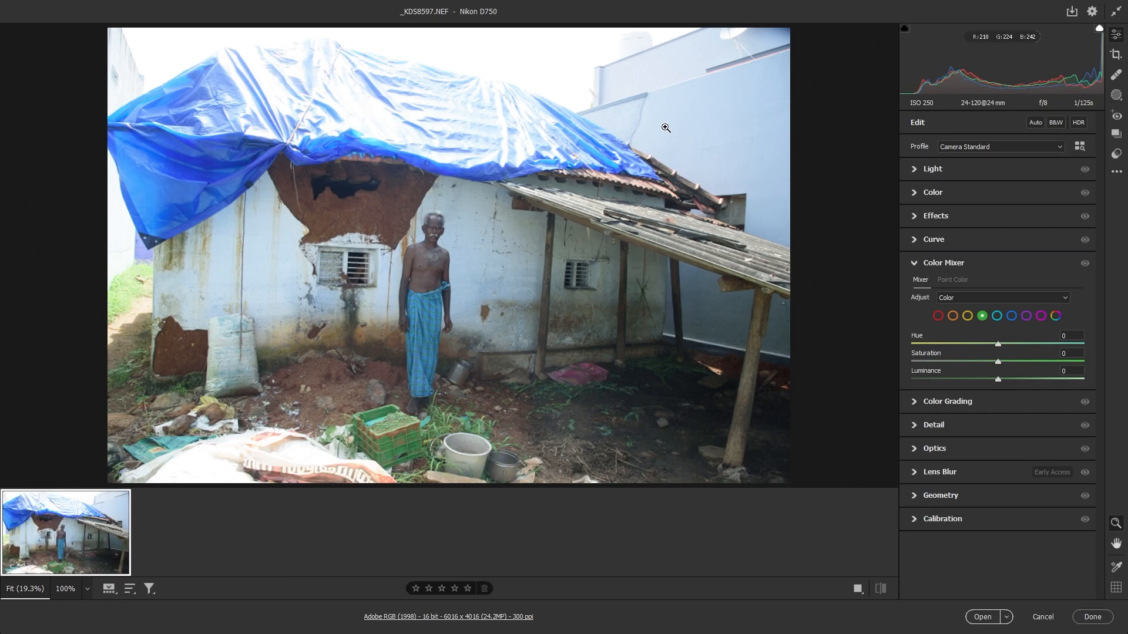
left_click(917, 242)
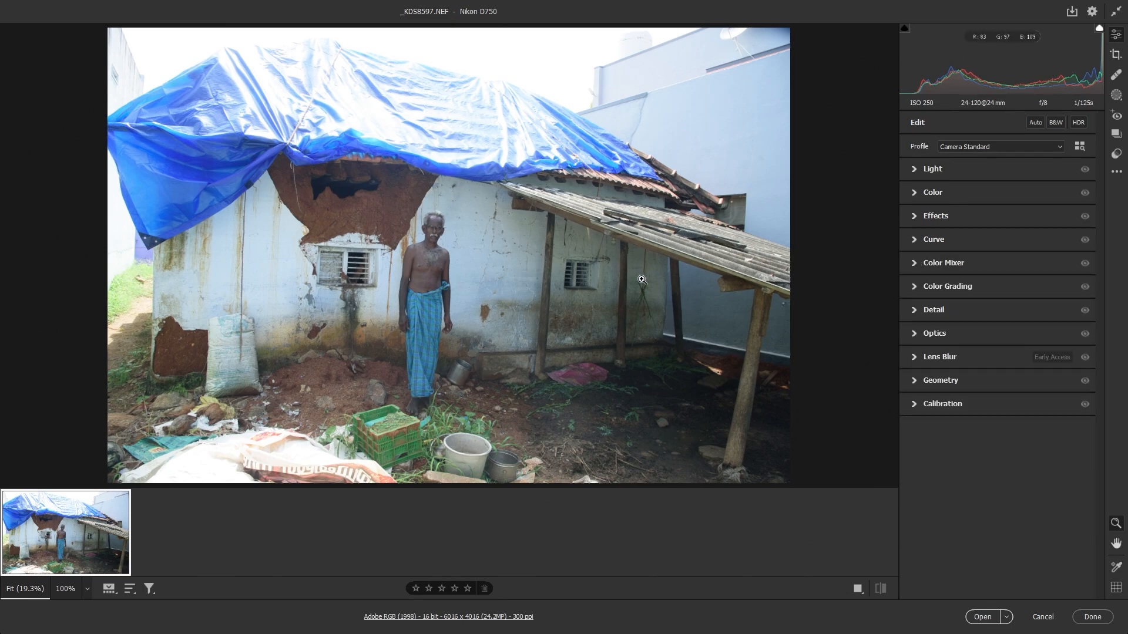
left_click_drag(418, 218, 499, 249)
Apply the Auto adjustments to the raw photo, compare before and after, and set Highlights to -100.
left_click(927, 177)
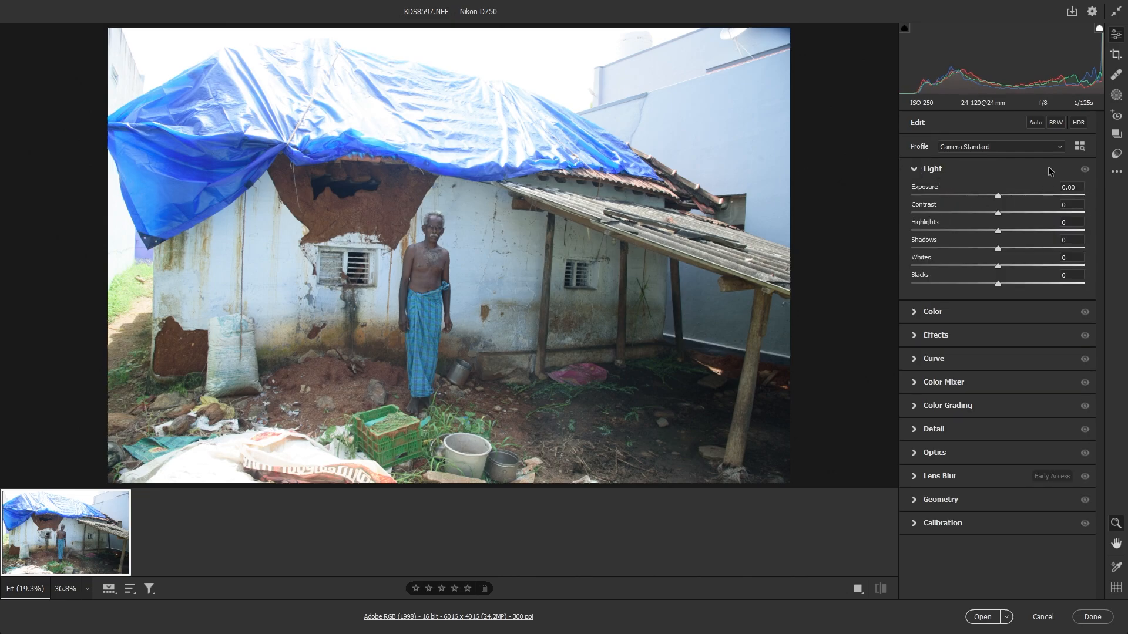
left_click(1034, 124)
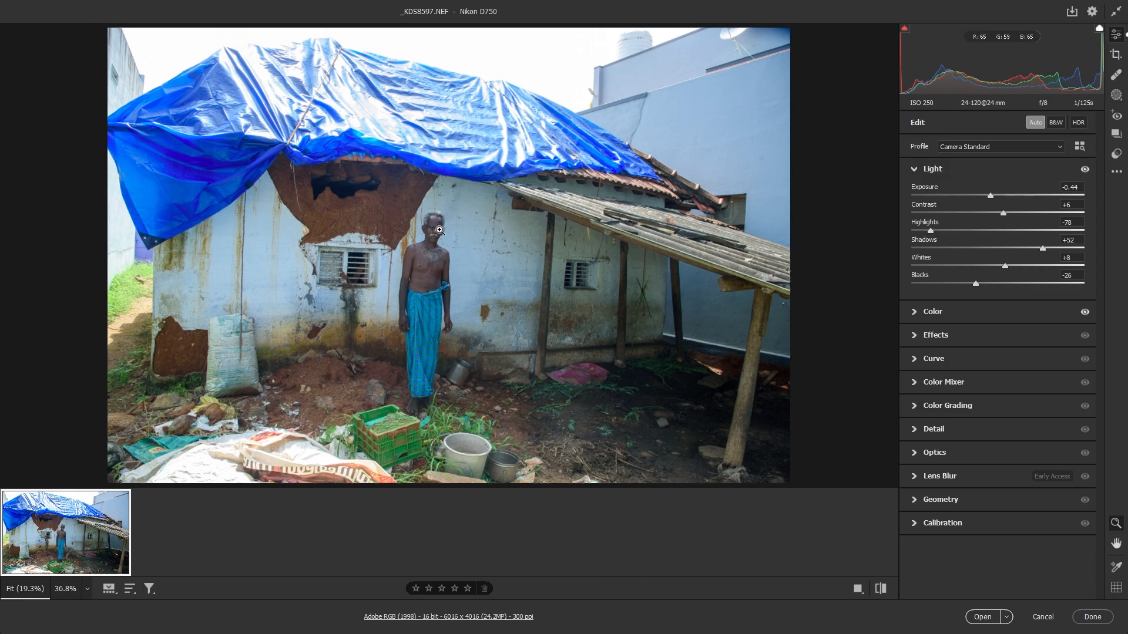
key("q")
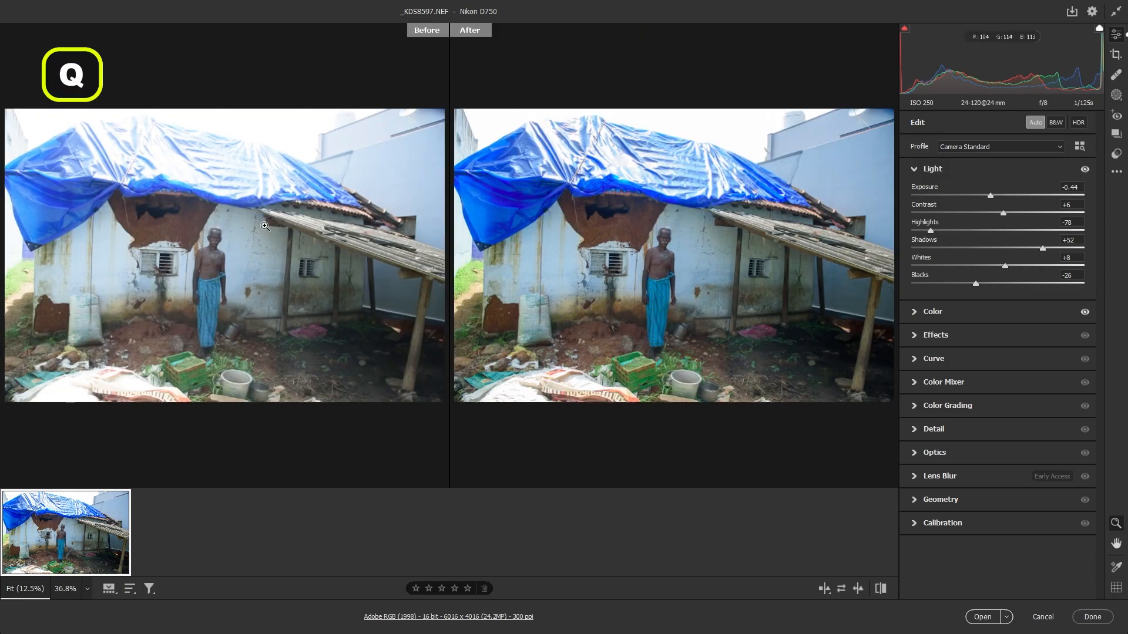
key("q")
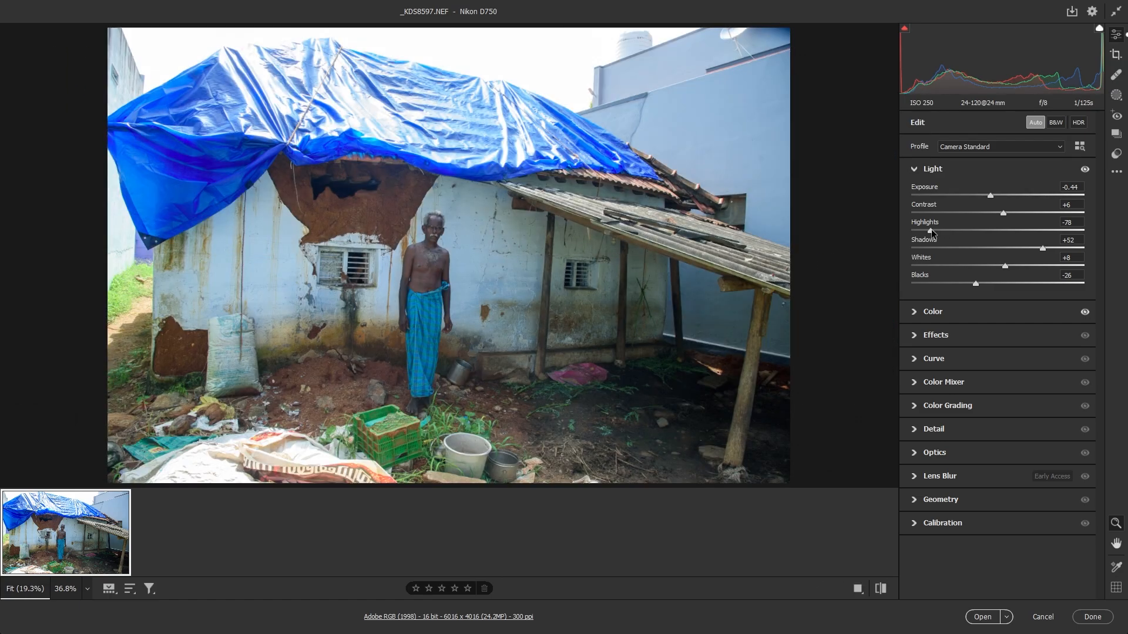
left_click_drag(932, 230, 884, 244)
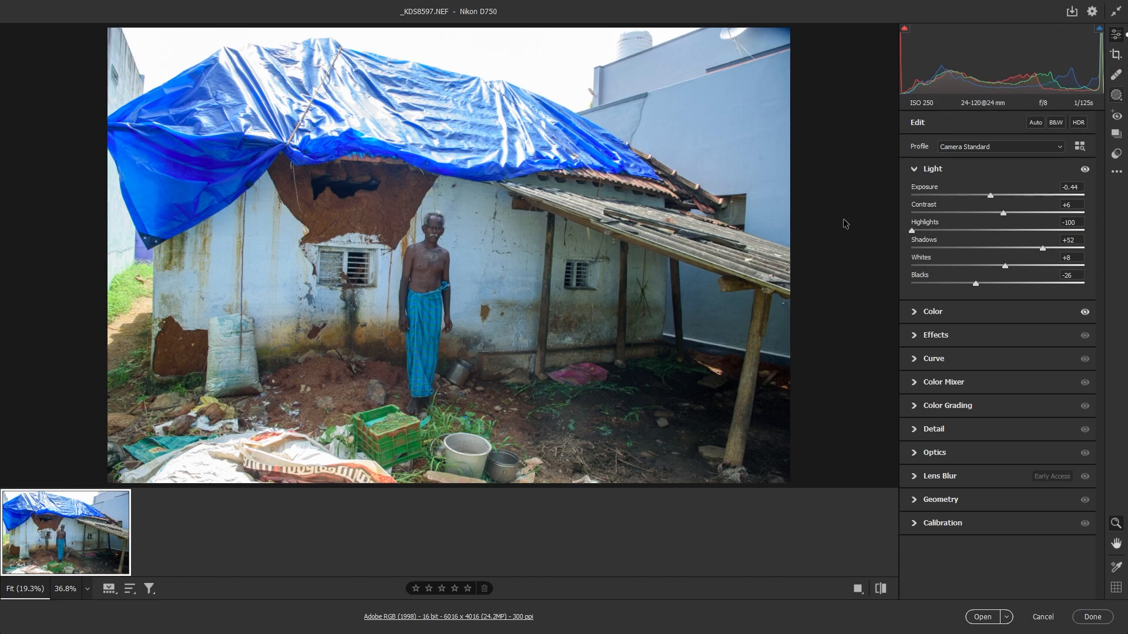
Paint a soft brush mask over the man, house wall and ground with size 22, and set its Exposure to +0.80.
key("shift+w")
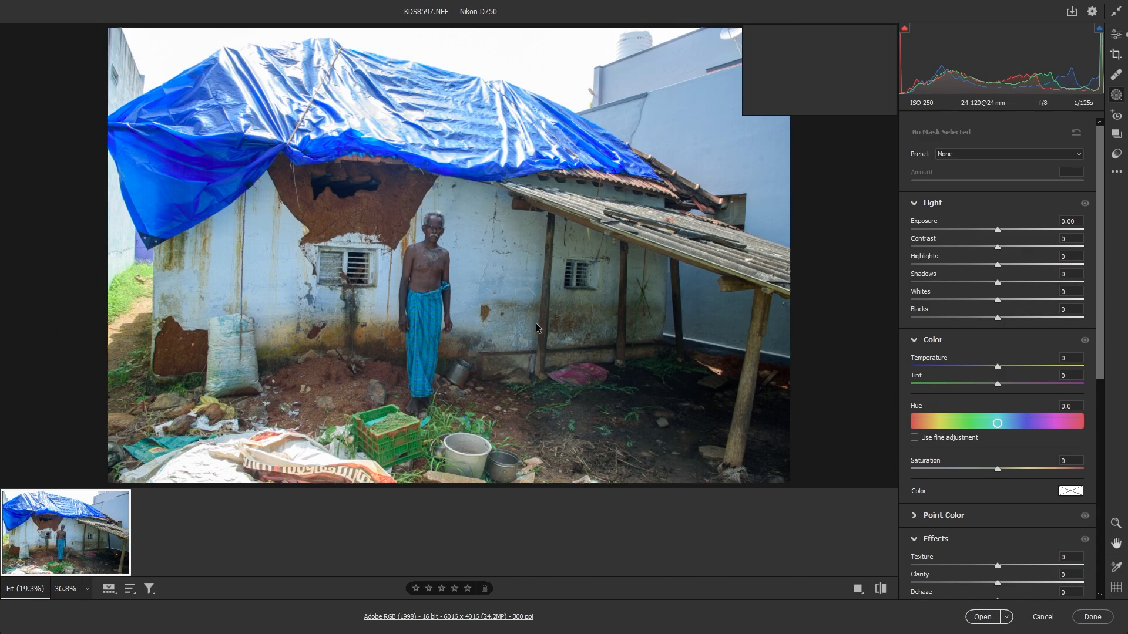
key("k")
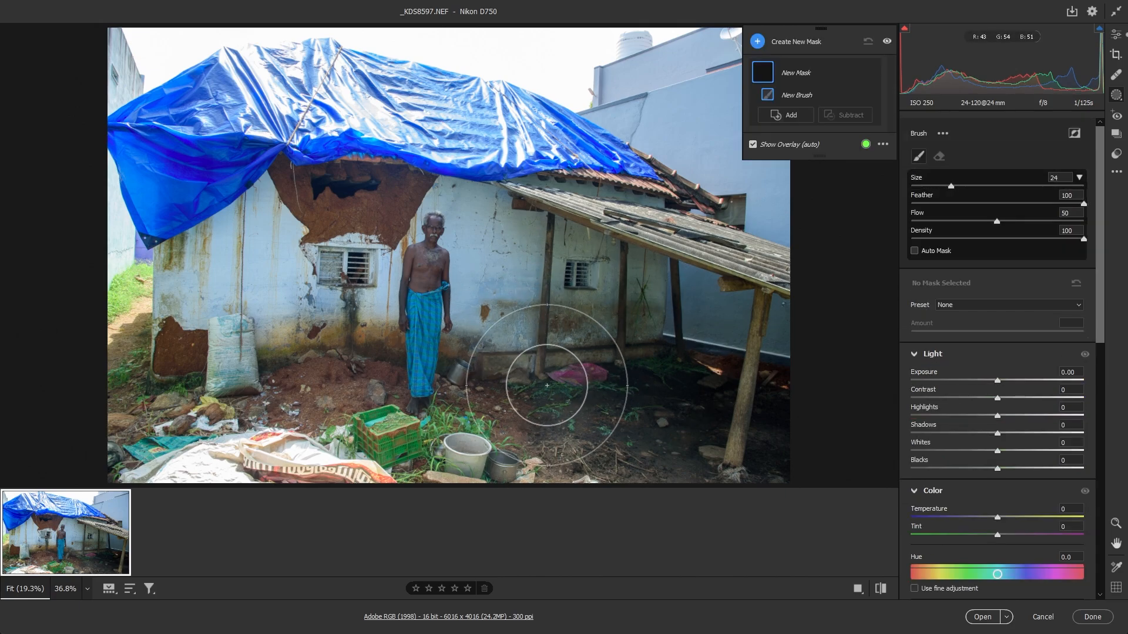
key("bracketleft")
mouse_move(546, 386)
left_mouse_down()
mouse_move(705, 427)
mouse_move(724, 287)
mouse_move(742, 313)
mouse_move(576, 267)
mouse_move(458, 468)
mouse_move(627, 457)
mouse_move(612, 469)
mouse_move(292, 451)
mouse_move(502, 319)
mouse_move(457, 261)
mouse_move(399, 251)
mouse_move(386, 227)
mouse_move(467, 236)
mouse_move(508, 272)
mouse_move(340, 271)
mouse_move(191, 312)
mouse_move(100, 387)
mouse_move(122, 372)
mouse_move(286, 375)
mouse_move(129, 424)
mouse_move(230, 470)
mouse_move(633, 459)
mouse_move(750, 343)
mouse_move(768, 402)
mouse_move(647, 270)
left_mouse_up()
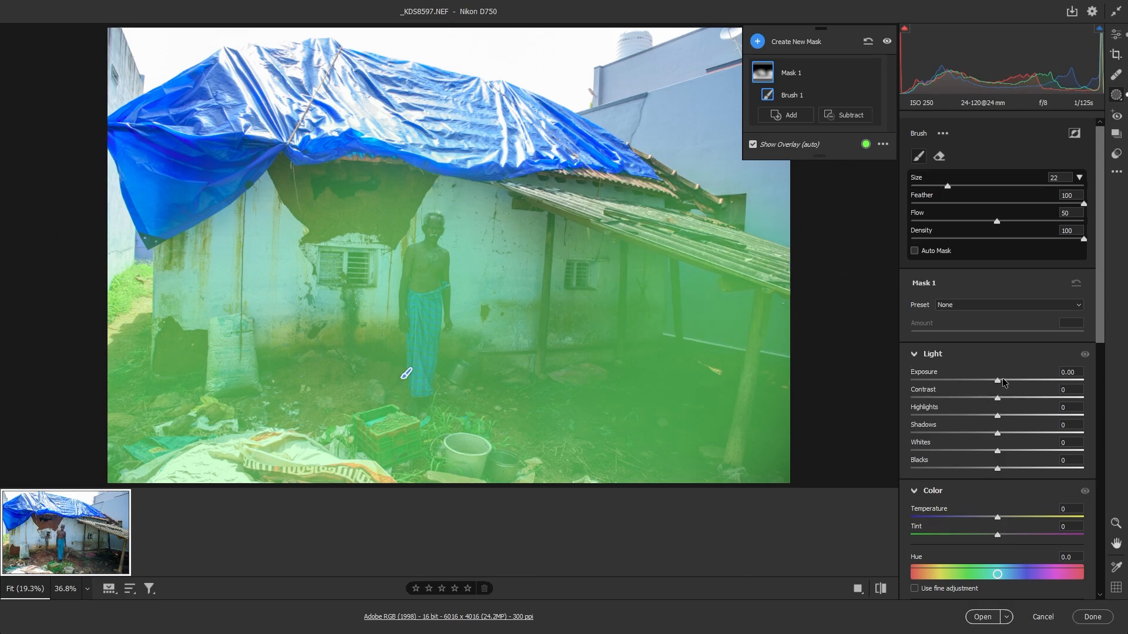
left_click_drag(1003, 380, 1013, 380)
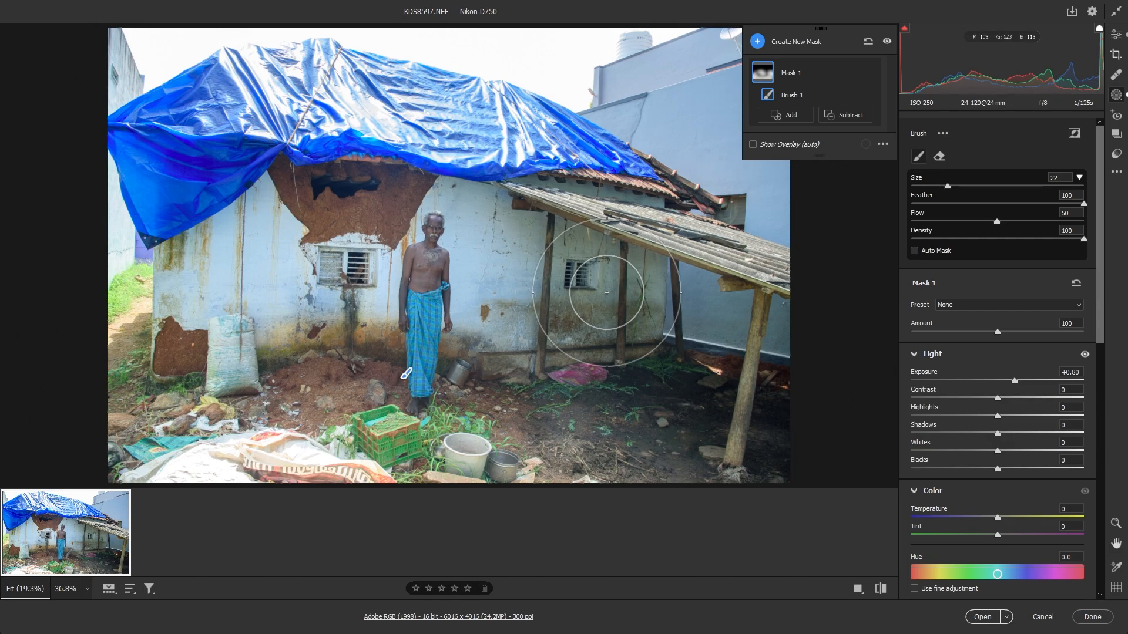
key("Escape")
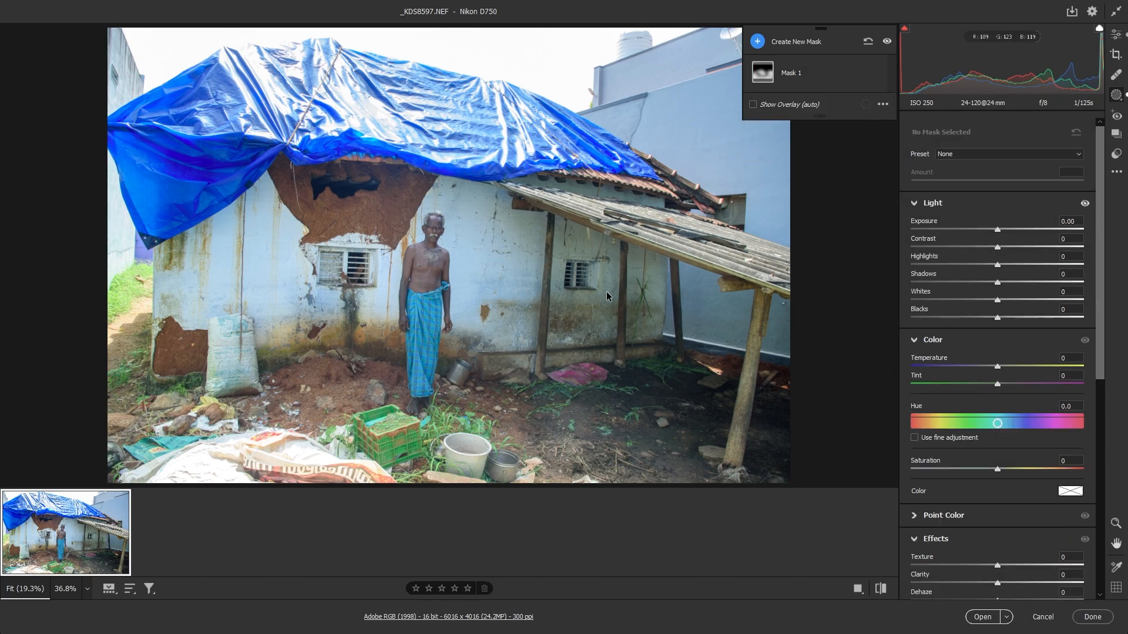
key("e")
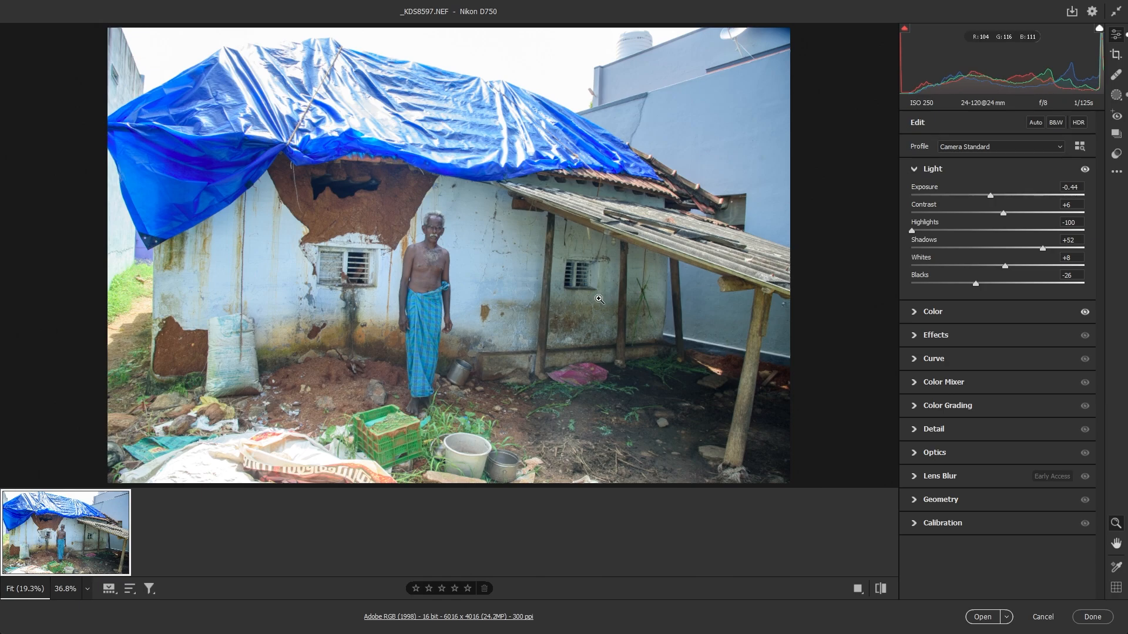
Compare the raw photo before and after, open the edited image in Photoshop, and activate the Move tool.
key("q")
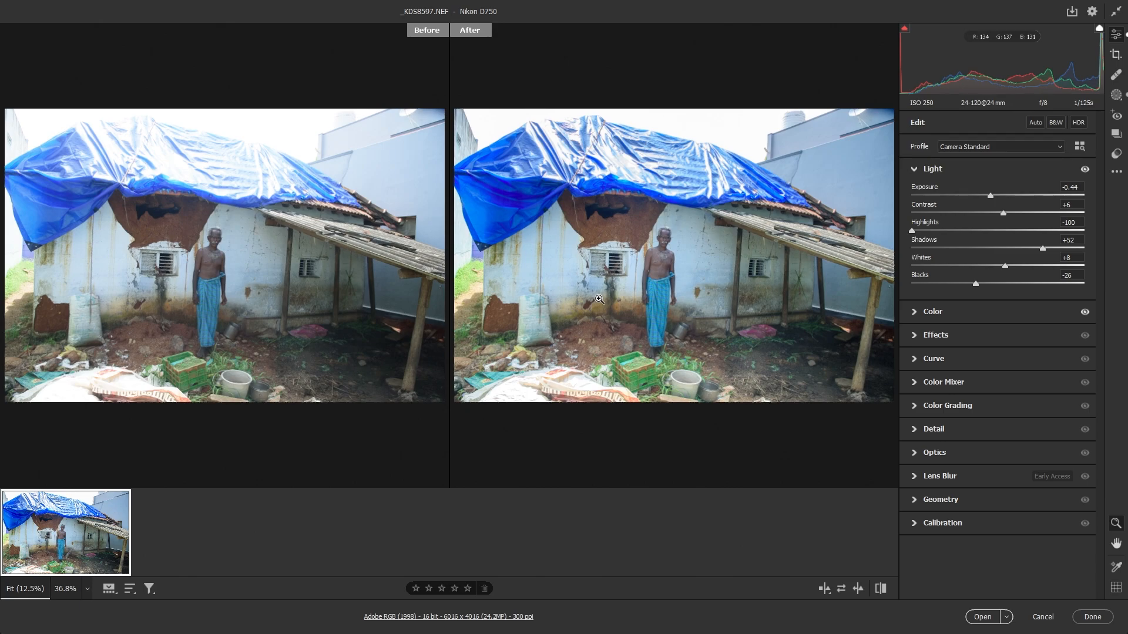
left_click(985, 618)
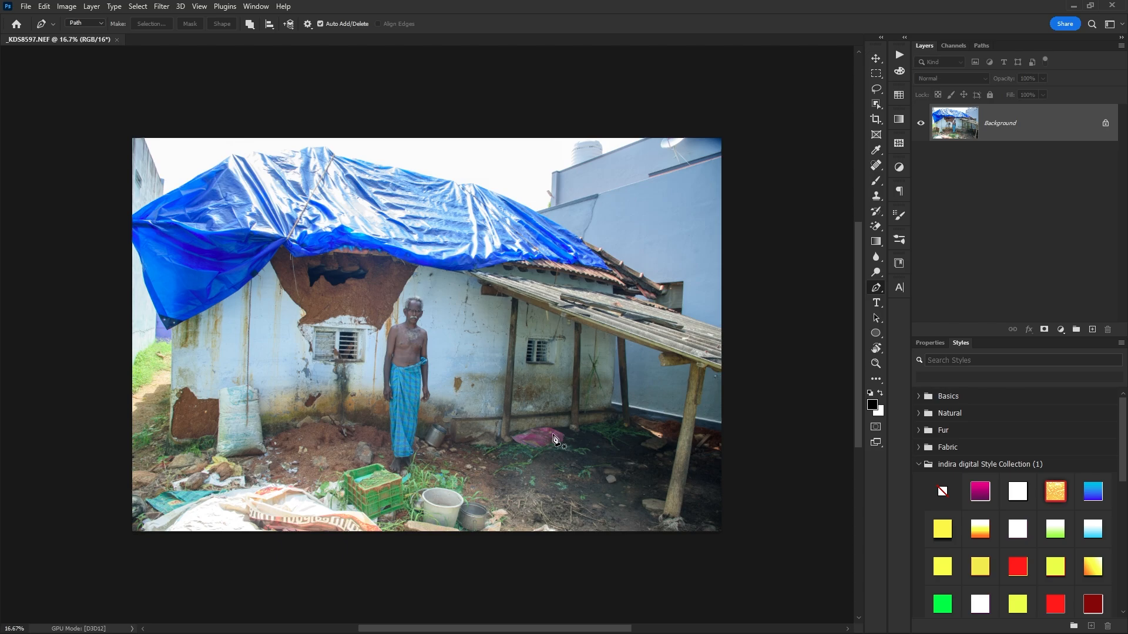
key("v")
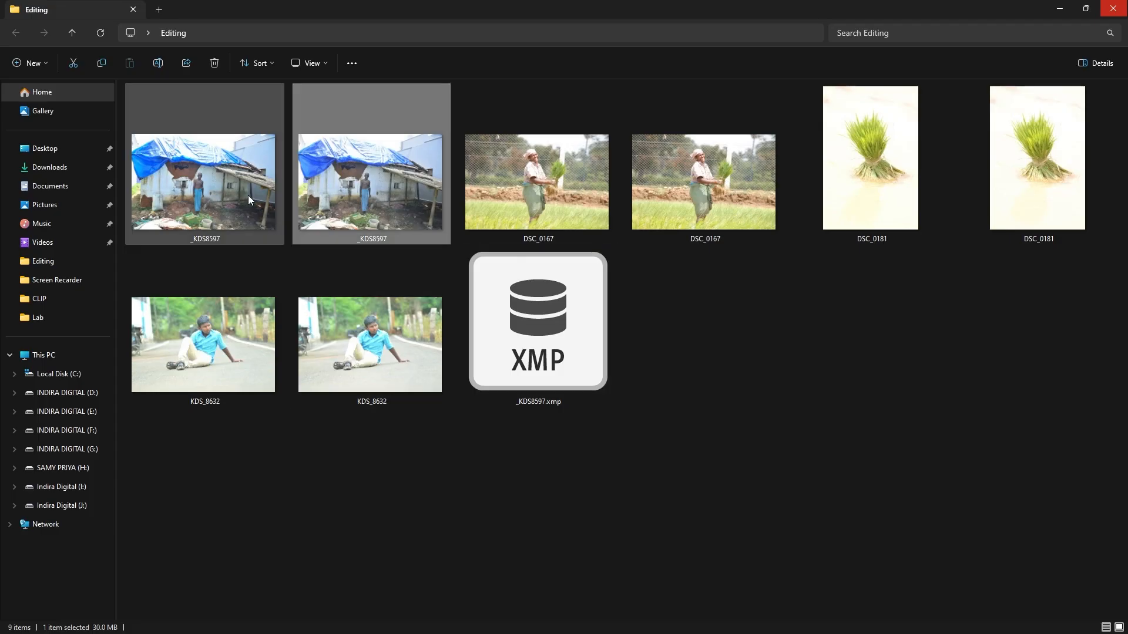
Open _KDS8597.JPG from the Editing folder in Photoshop and apply the Auto adjustments with the Camera Raw Filter.
left_click(179, 168)
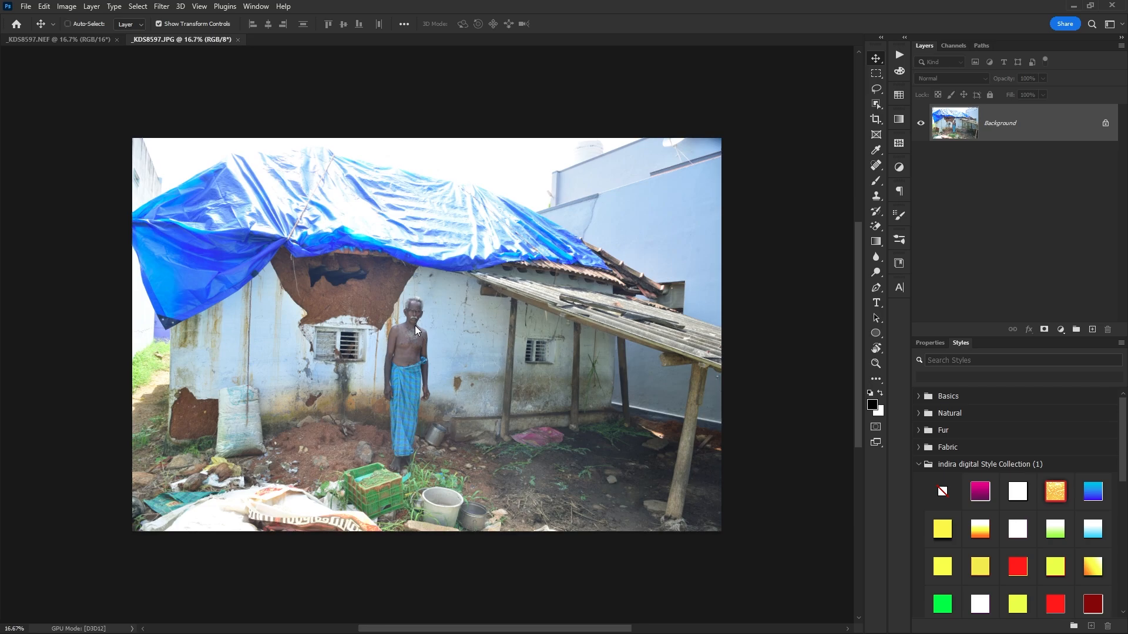
key("ctrl+shift+a")
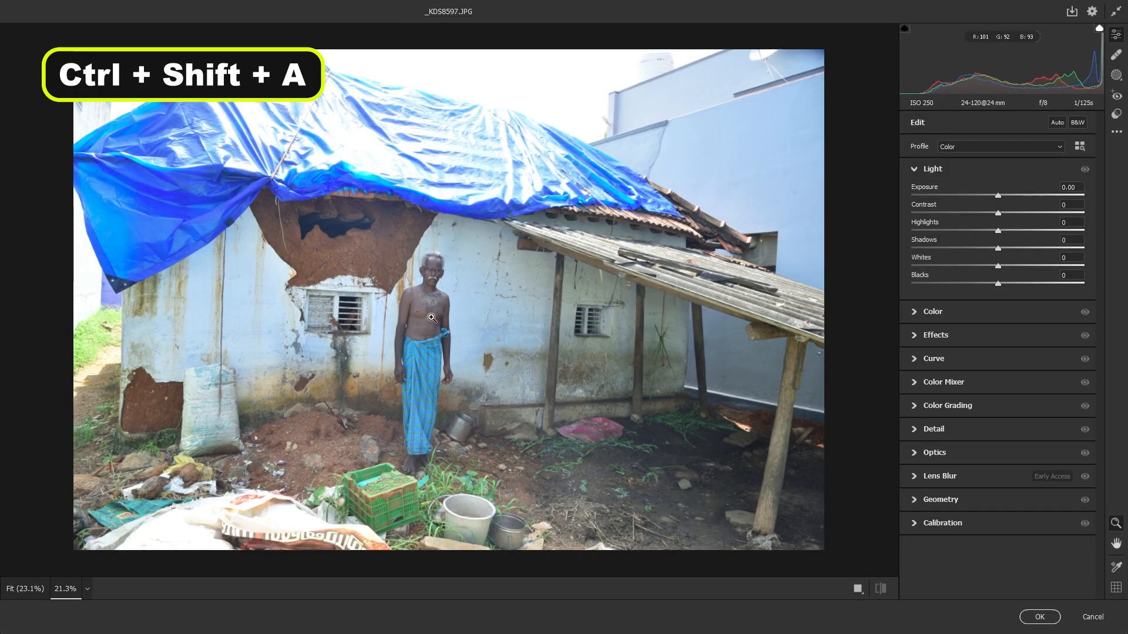
left_click(1054, 125)
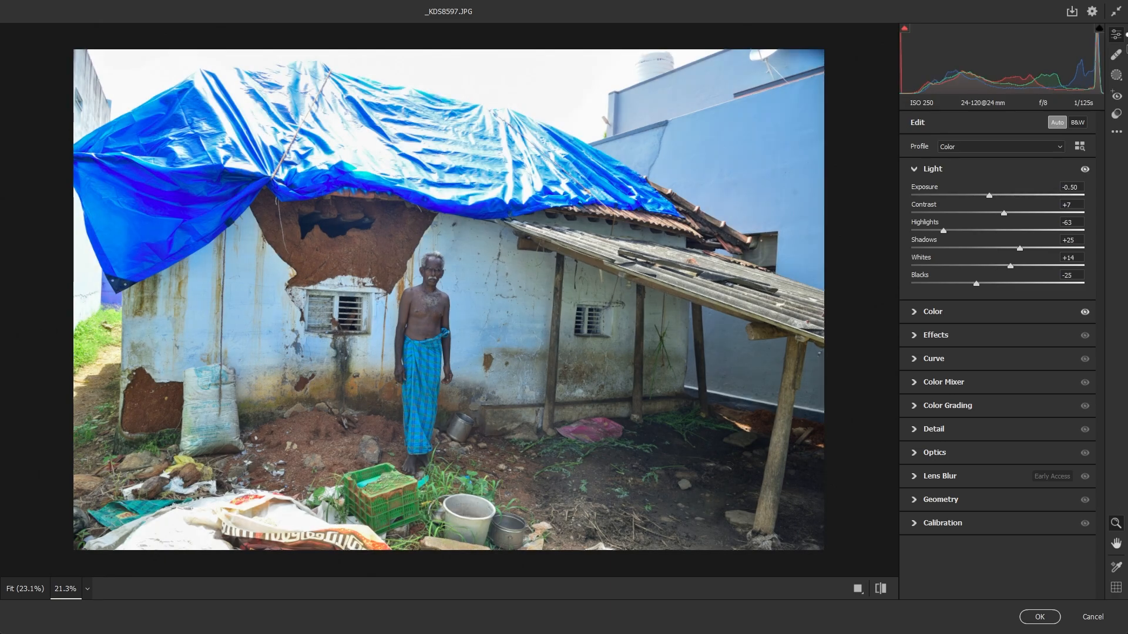
Paint a soft brush mask over the man, house wall and ground in the JPG, raise its Exposure, and apply the filter.
left_click(1116, 75)
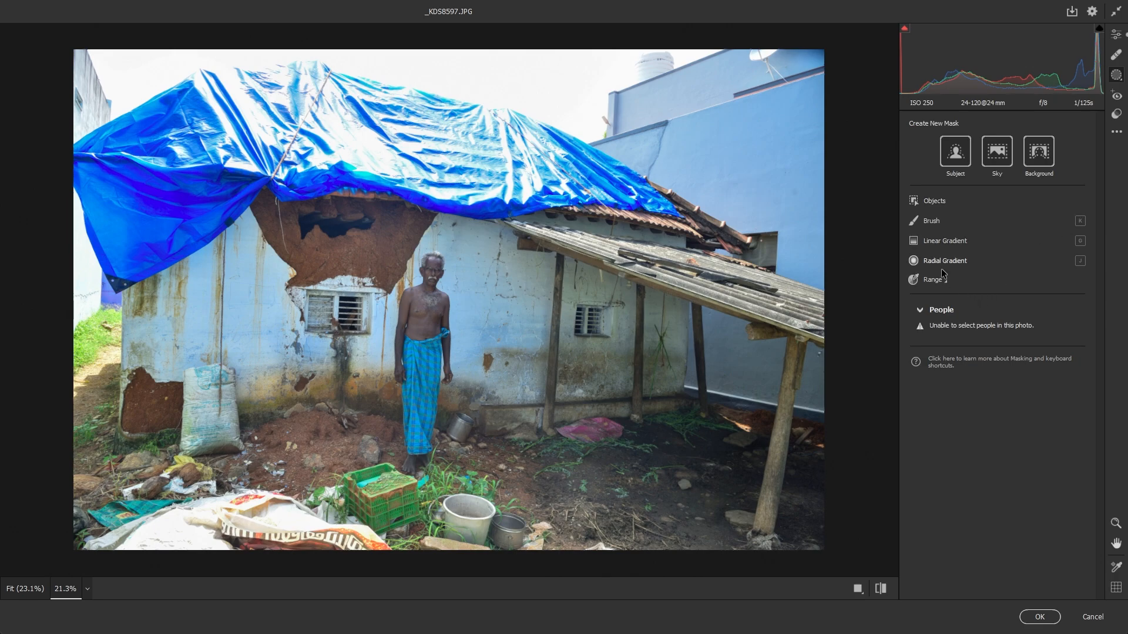
left_click(932, 222)
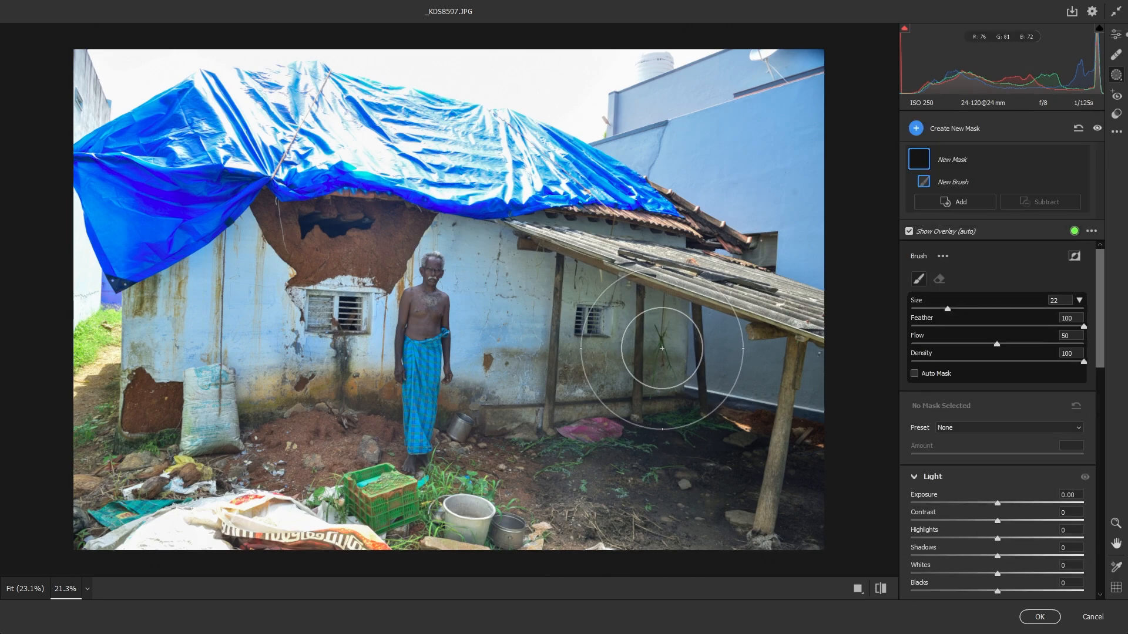
mouse_move(662, 348)
left_mouse_down()
mouse_move(411, 282)
mouse_move(296, 347)
mouse_move(38, 411)
mouse_move(232, 492)
mouse_move(743, 566)
mouse_move(770, 378)
mouse_move(594, 282)
mouse_move(385, 313)
mouse_move(365, 414)
mouse_move(71, 315)
mouse_move(792, 289)
mouse_move(851, 353)
left_mouse_up()
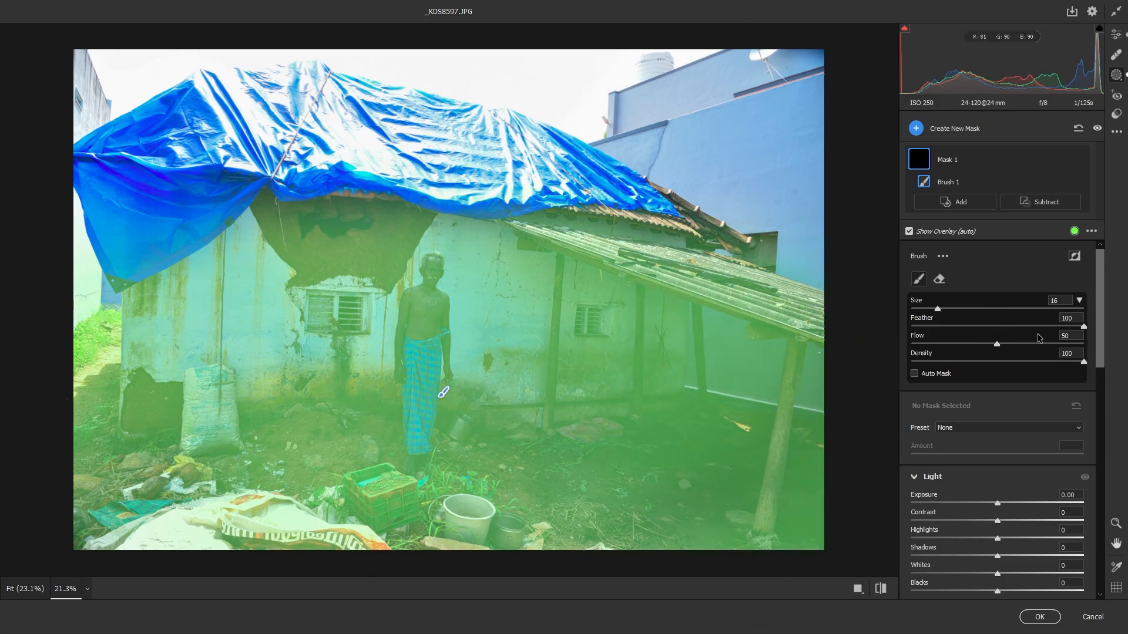
left_click(1011, 503)
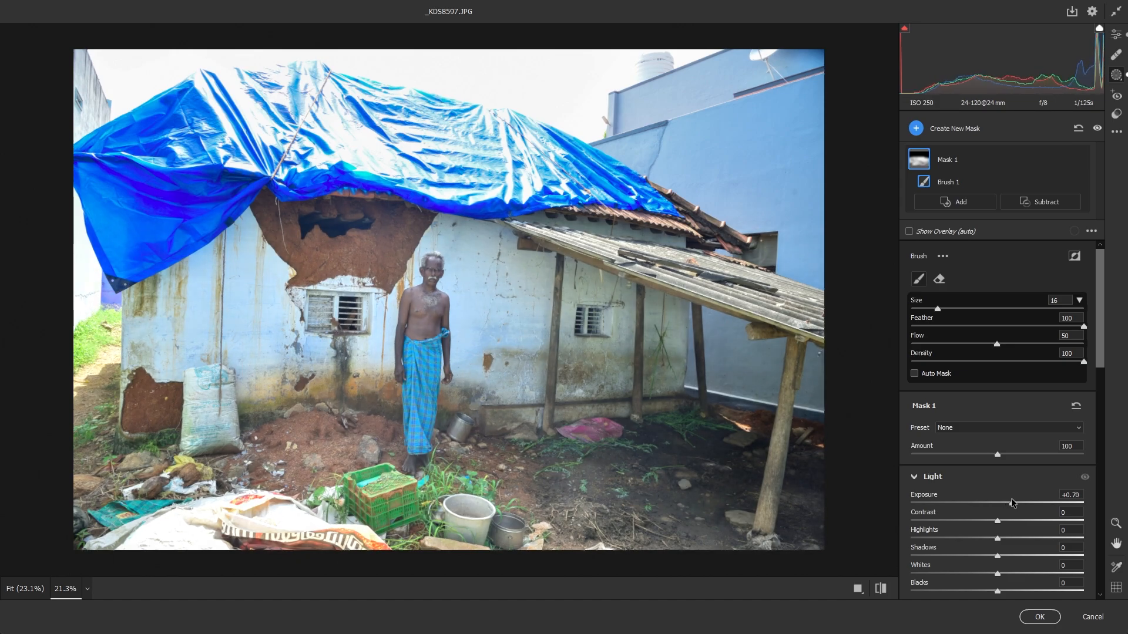
left_click_drag(1011, 503, 1008, 504)
left_click(1027, 616)
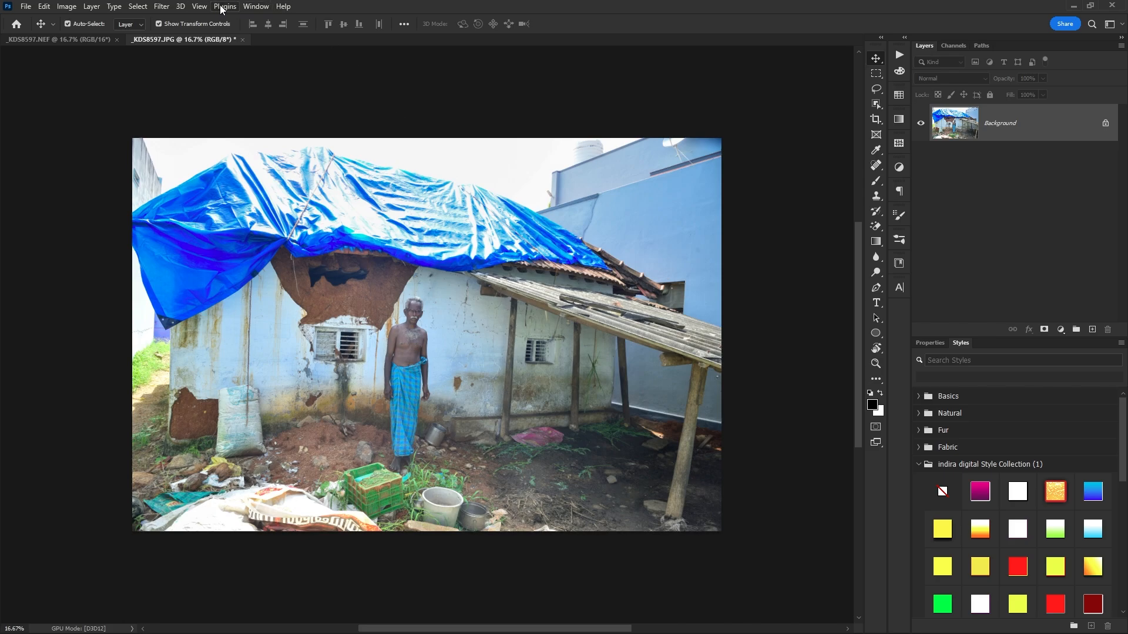
Arrange the edited JPG and NEF documents in a 2-up horizontal layout, both showing the whole photo at the same scale.
left_click(256, 6)
mouse_move(289, 22)
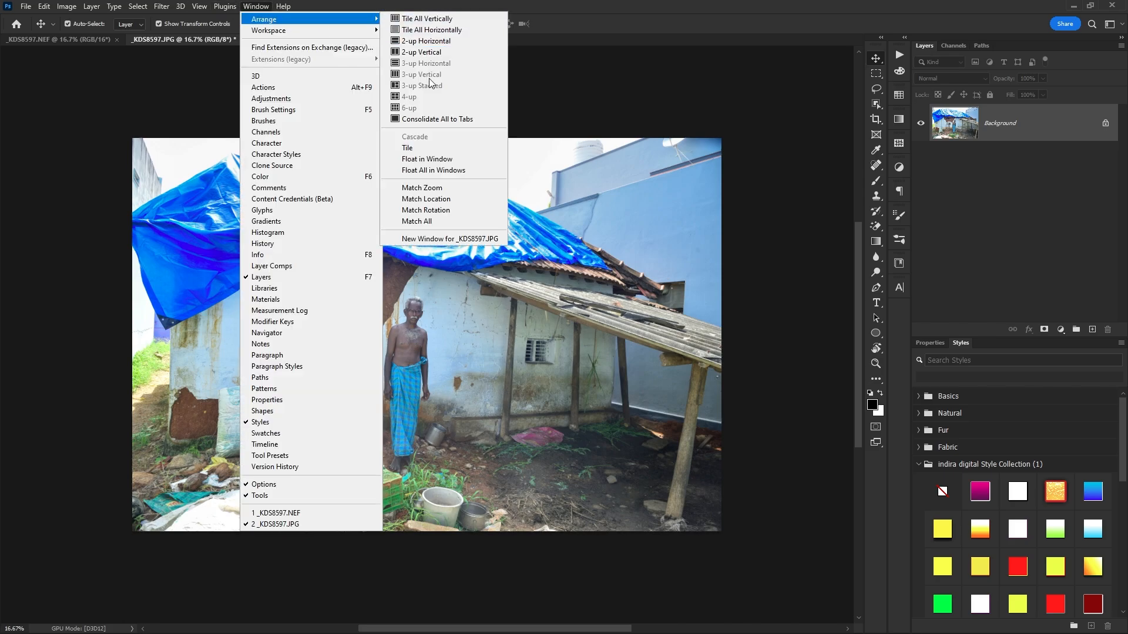
left_click(442, 45)
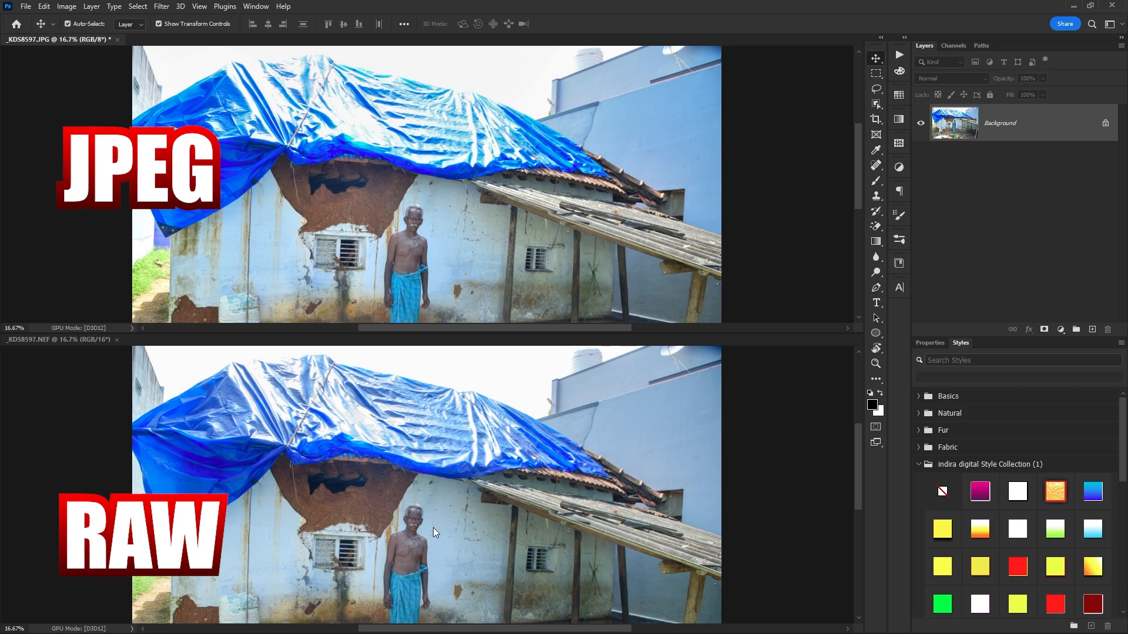
scroll(427, 470, "down", 3)
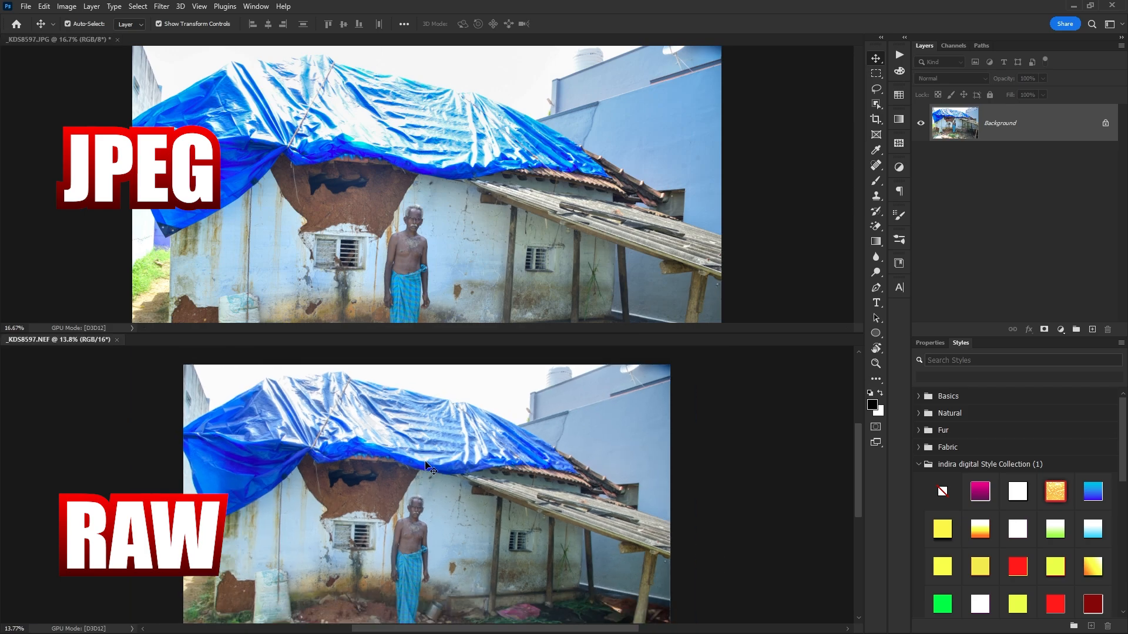
scroll(427, 503, "down", 1)
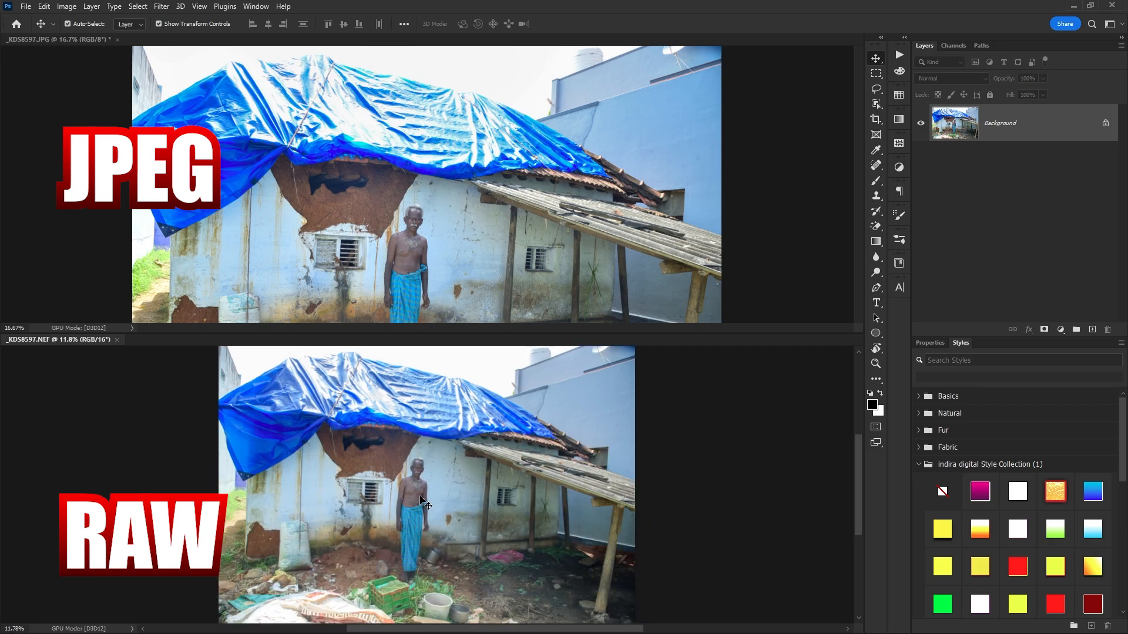
scroll(432, 238, "down", 2)
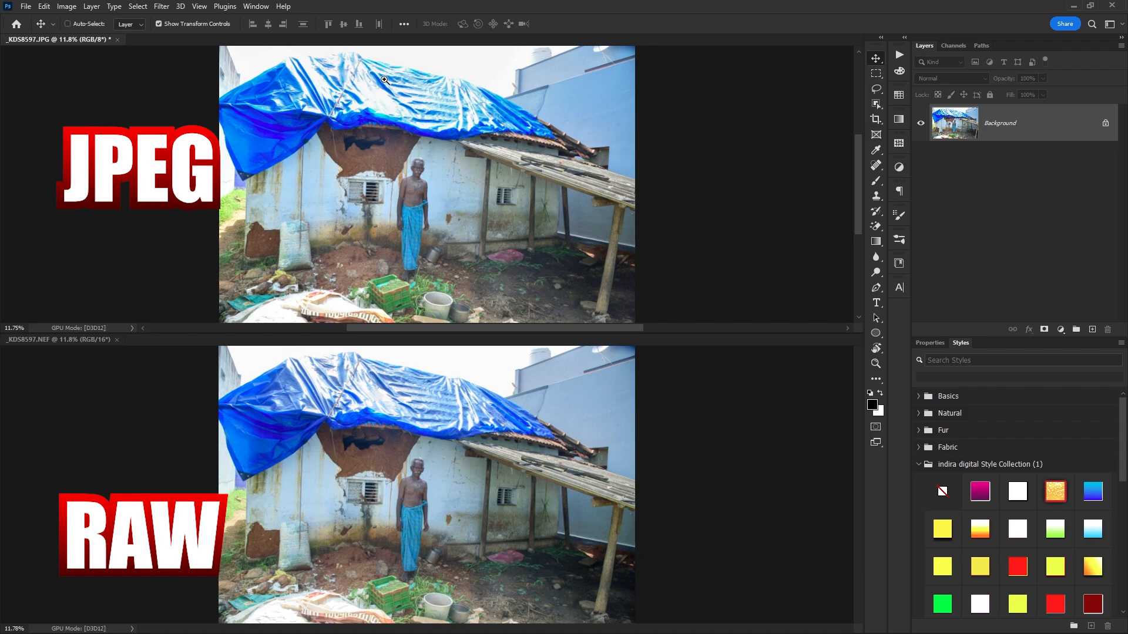
Examine the highlight detail on the blue tarpaulin up close in the JPG and NEF documents, and fit both photos back in view.
left_click(353, 62, "ctrl")
left_click(351, 62, "ctrl")
left_click(347, 61, "ctrl")
left_click(347, 62, "ctrl")
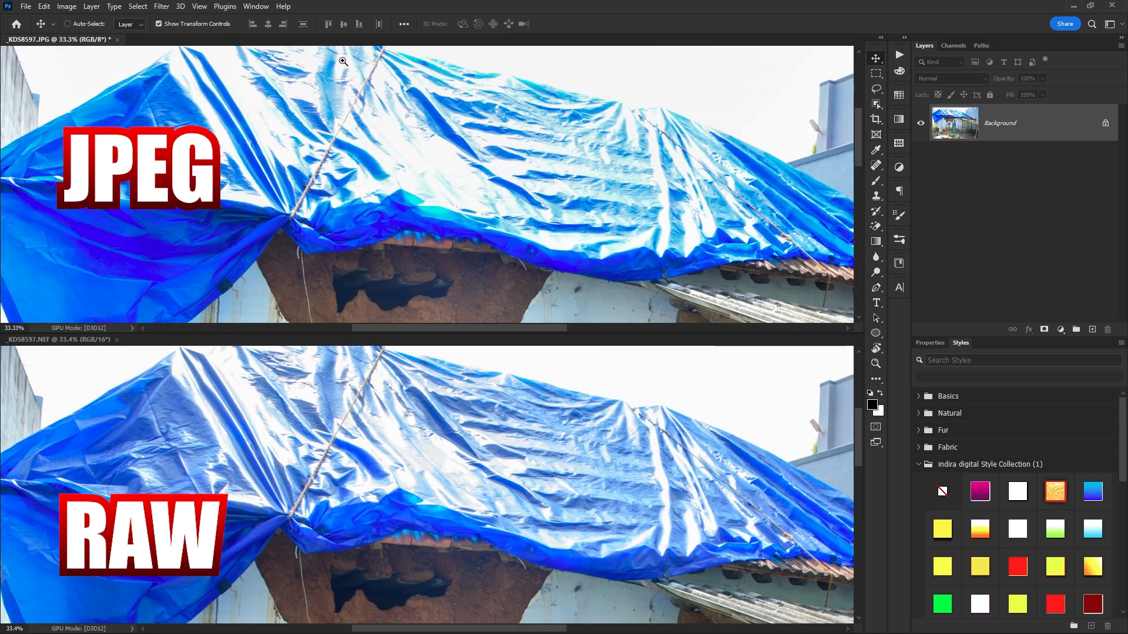
left_click(344, 61, "ctrl")
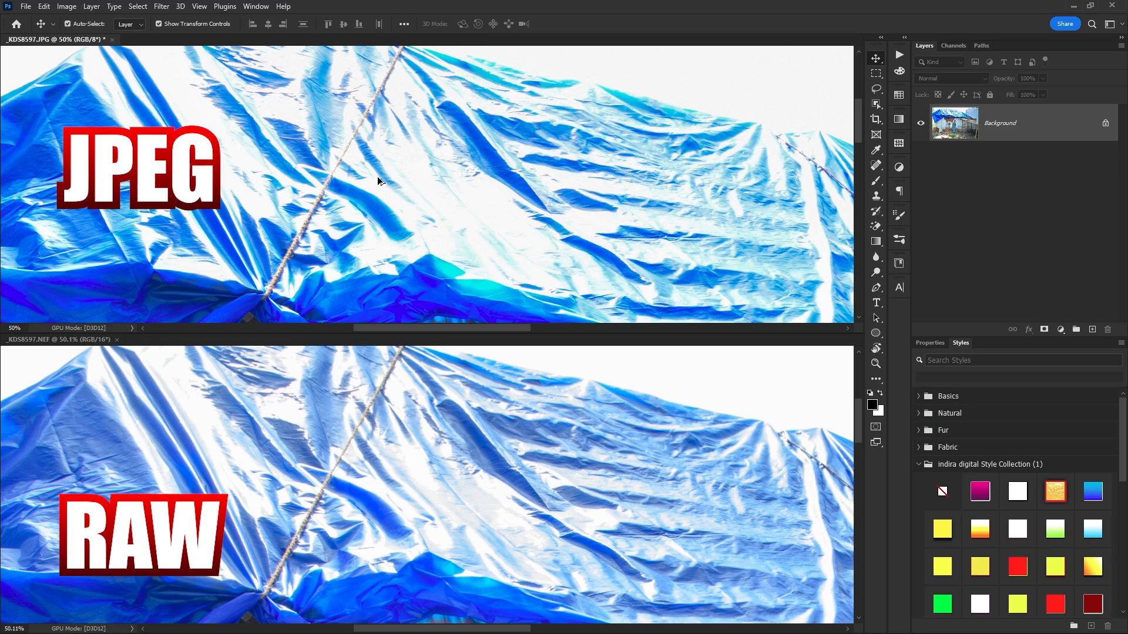
left_click(379, 178, "alt")
left_click(378, 178, "alt")
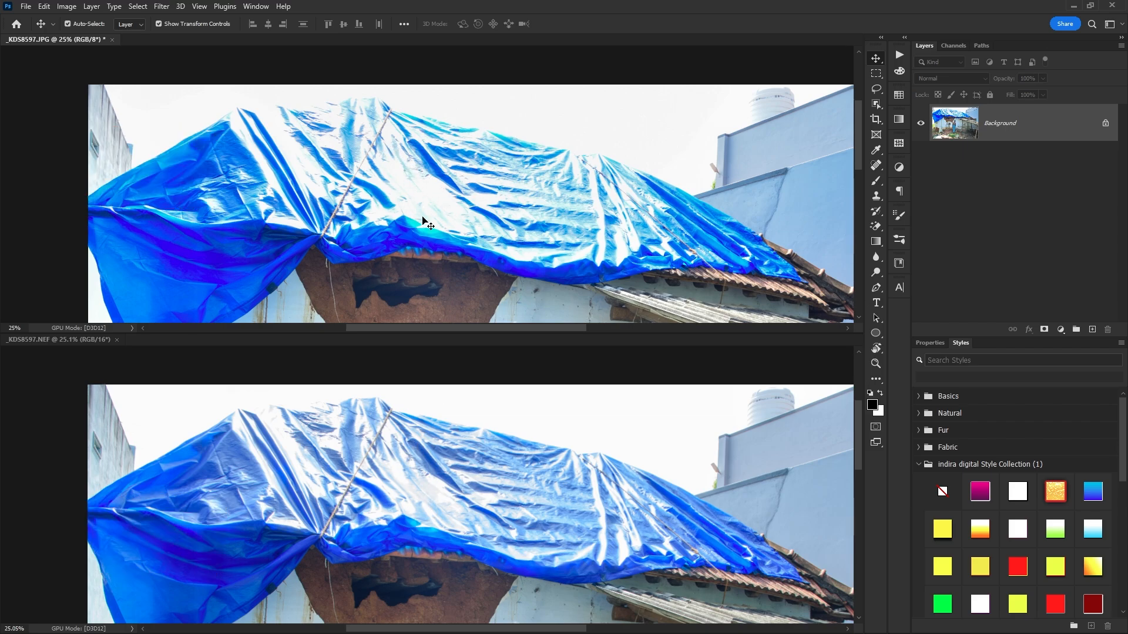
key("ctrl+0")
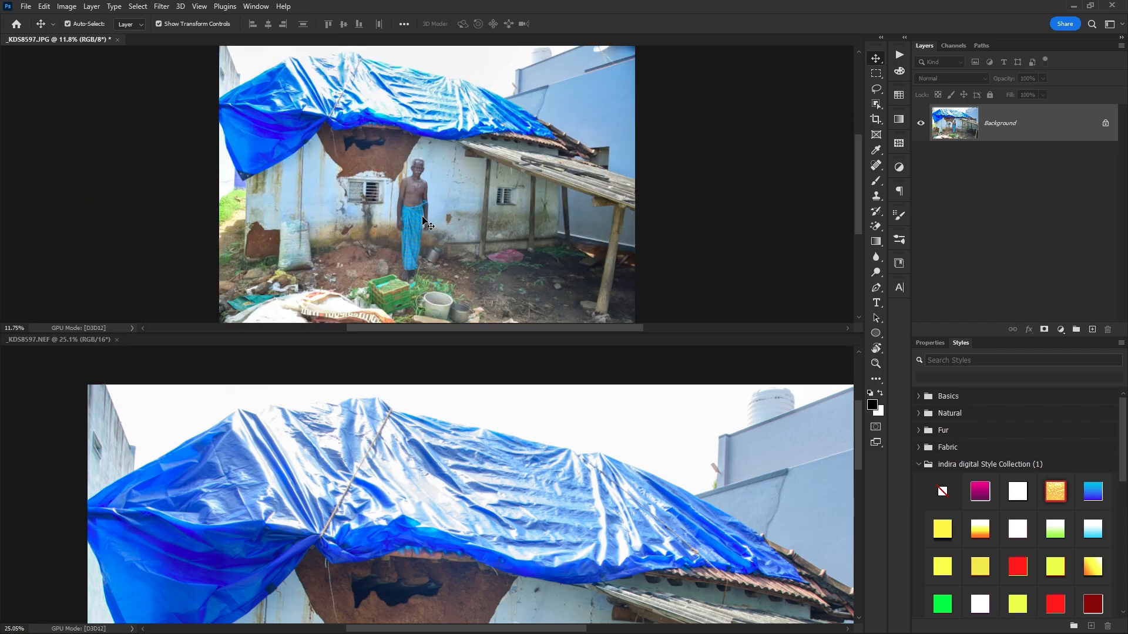
left_click(457, 475)
key("ctrl+0")
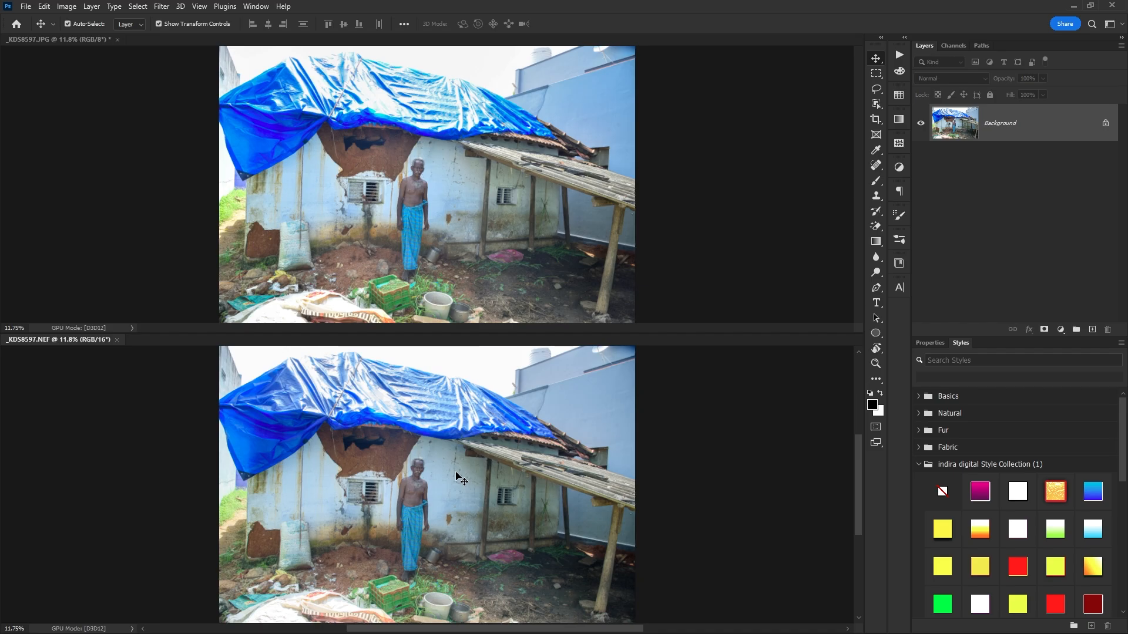
Close both photo documents without saving the changes.
key("ctrl+w")
key("ctrl+w")
key("n")
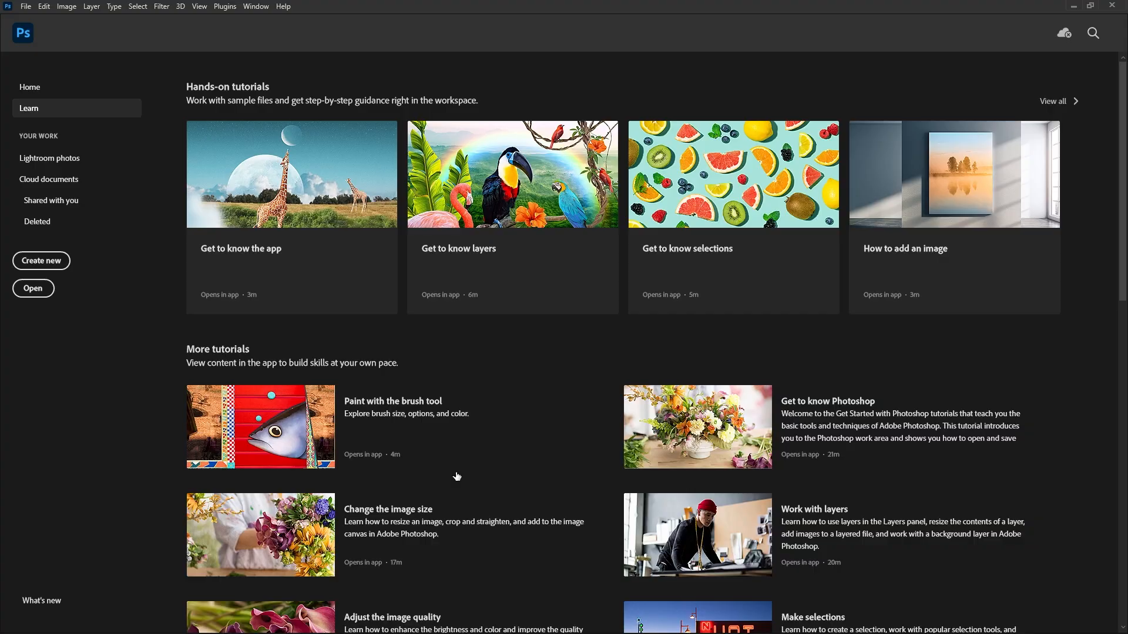
Switch to the Editing folder in File Explorer and refresh it so the _KDS8597.xmp file is listed beside its photos.
key("alt+Tab")
left_click(530, 554)
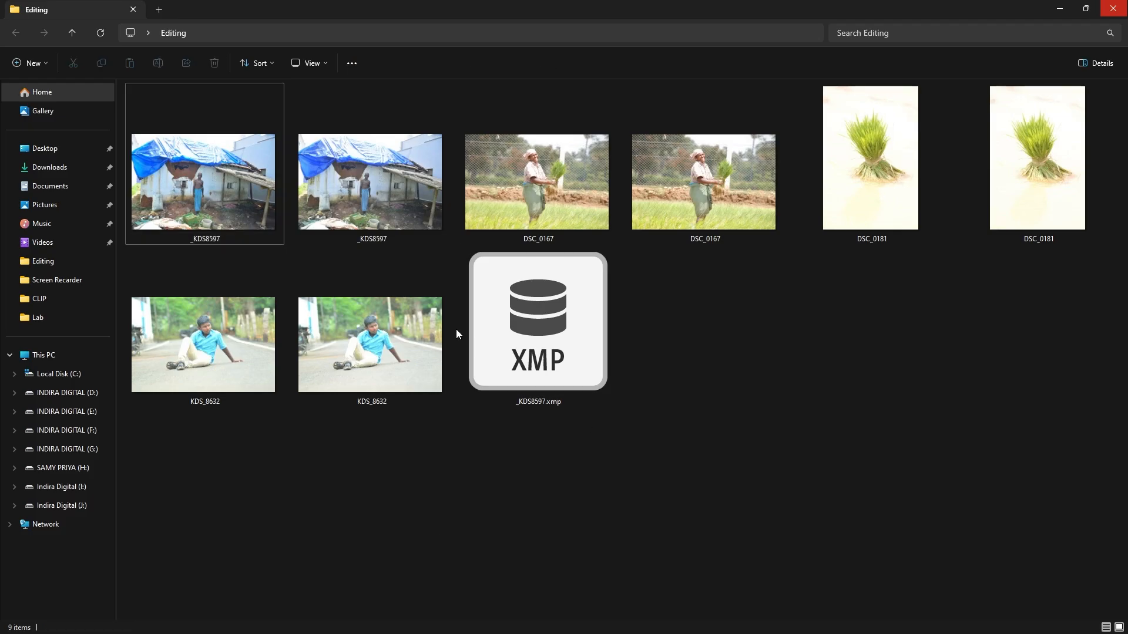
left_click(536, 380)
right_click(682, 329)
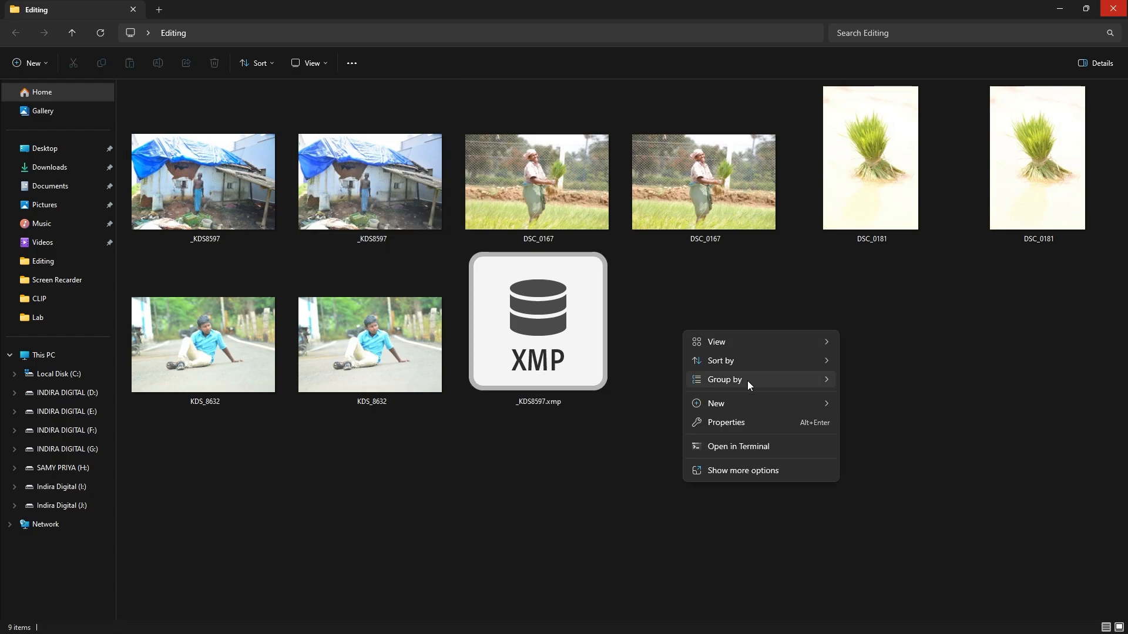
left_click(724, 467)
left_click(721, 377)
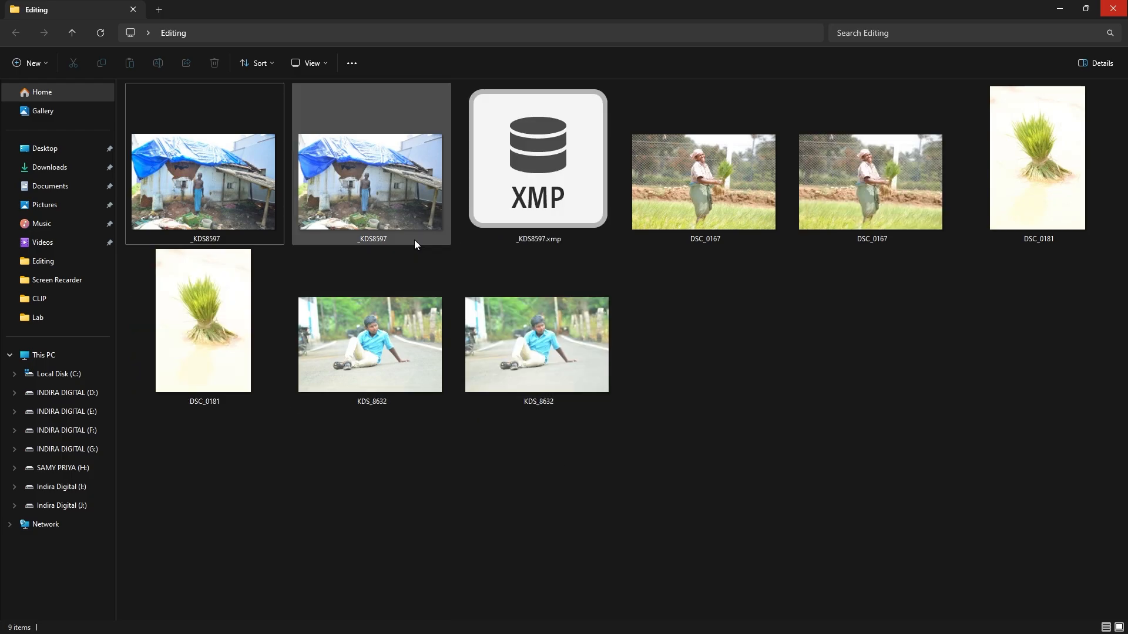
Reopen the raw _KDS8597 photo in Camera Raw to check its stored adjustments, and cancel.
left_click(373, 176)
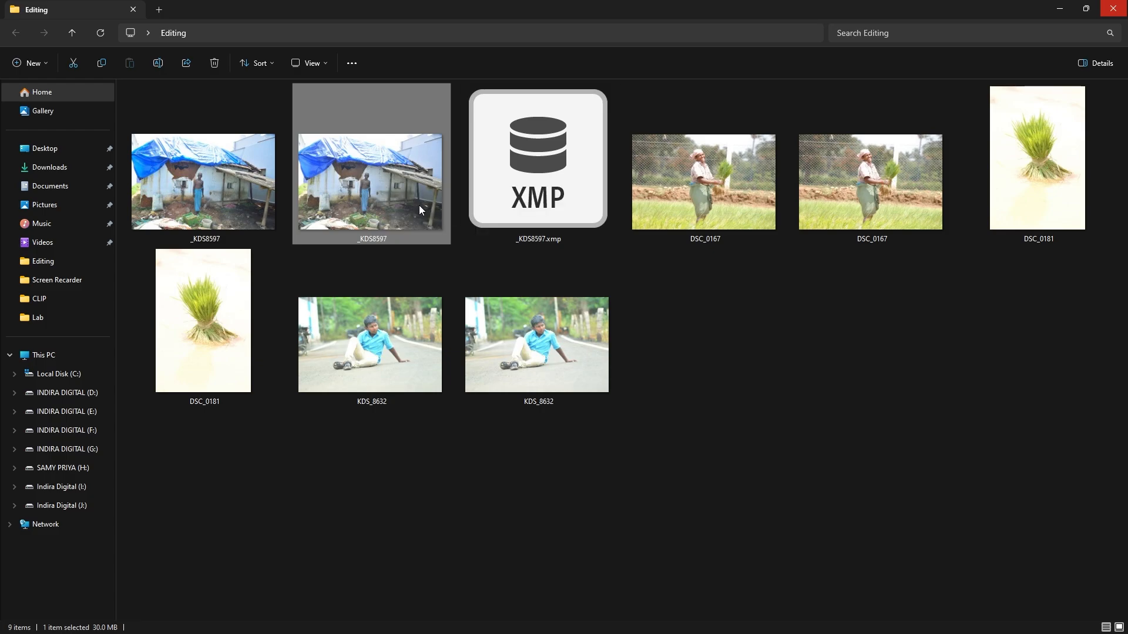
left_click_drag(387, 172, 417, 213)
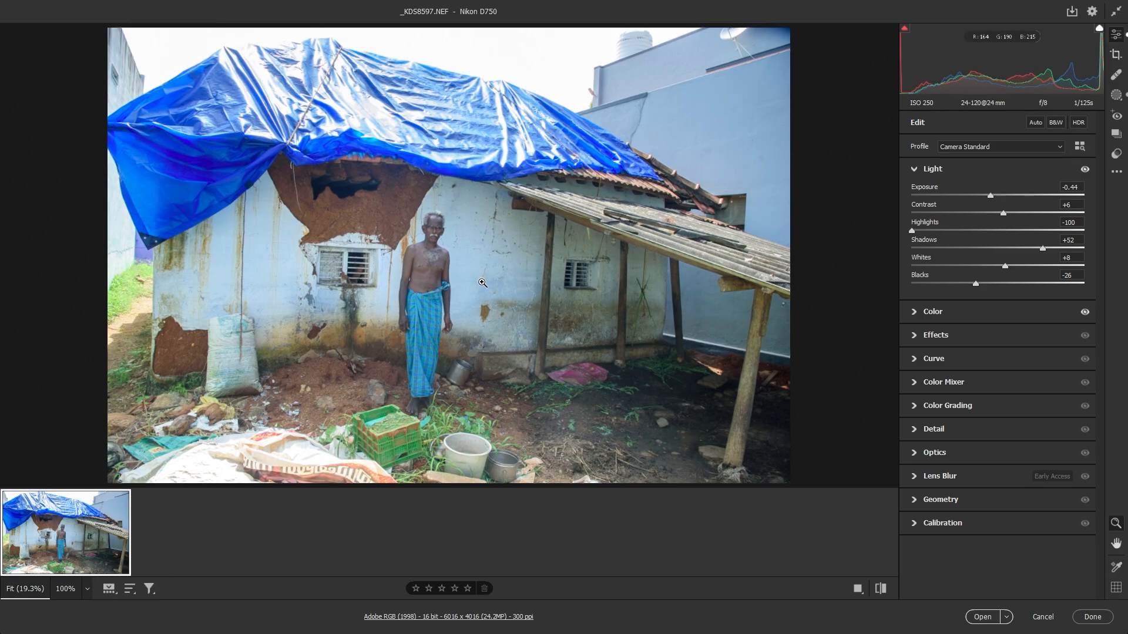
left_click(1043, 617)
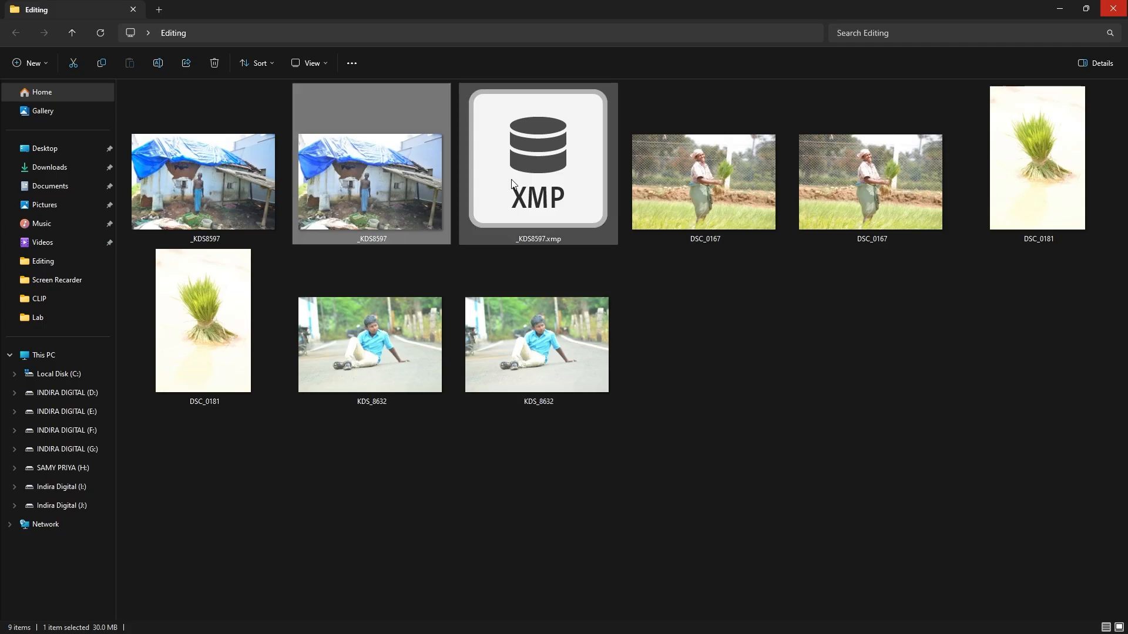
Delete the _KDS8597.xmp file, reopen the raw _KDS8597 photo in Camera Raw to check its adjustments, and cancel.
left_click(507, 168)
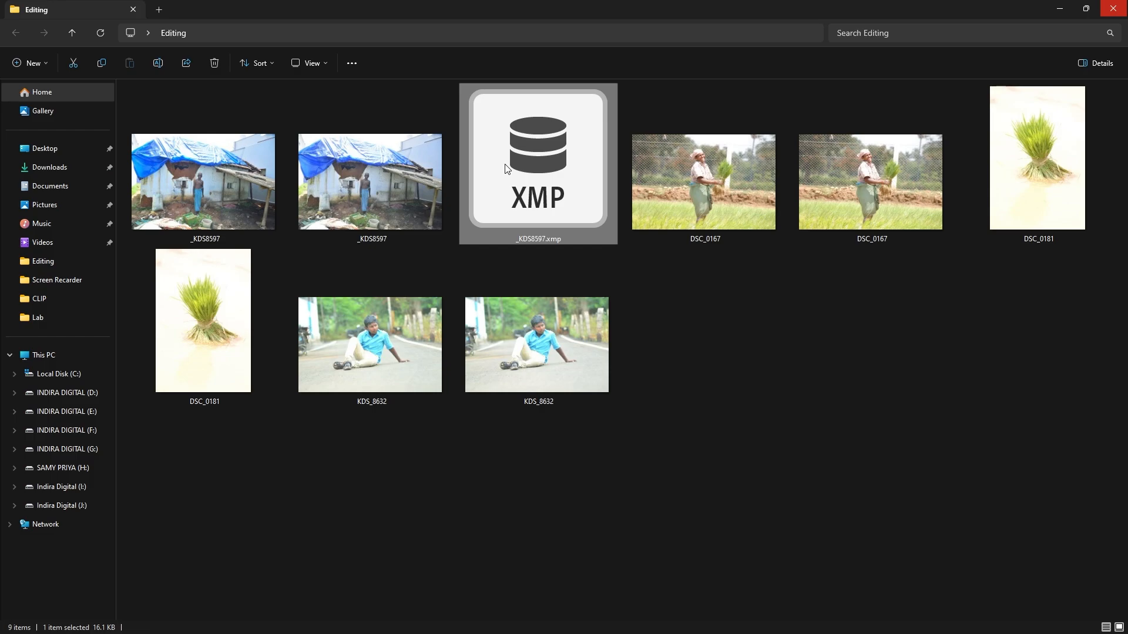
key("Delete")
left_click_drag(368, 175, 413, 206)
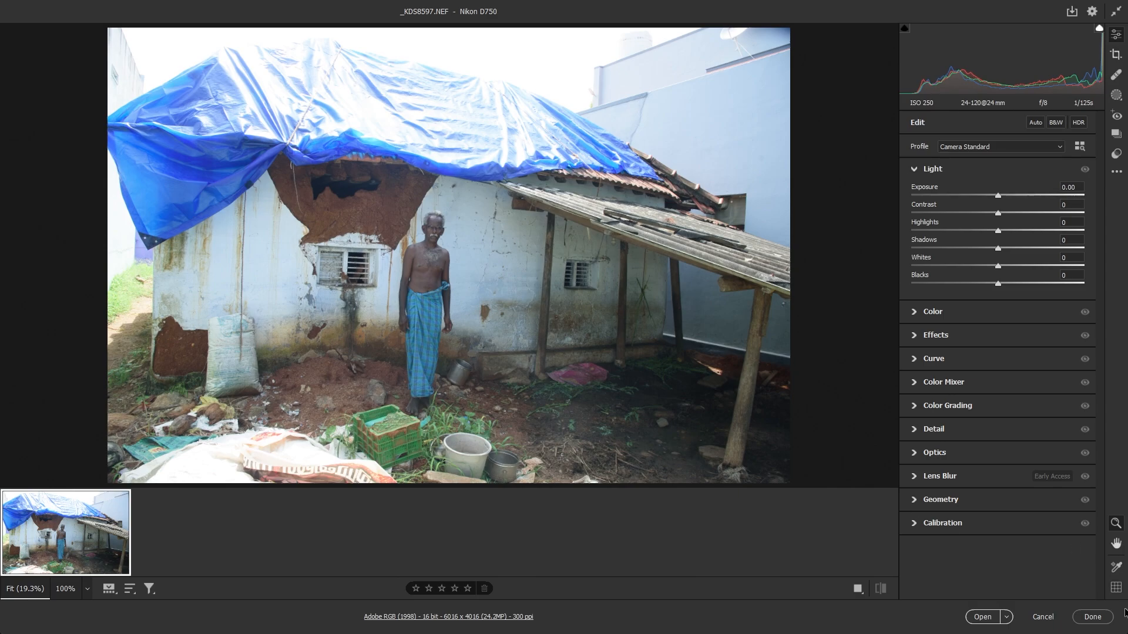
left_click(1044, 618)
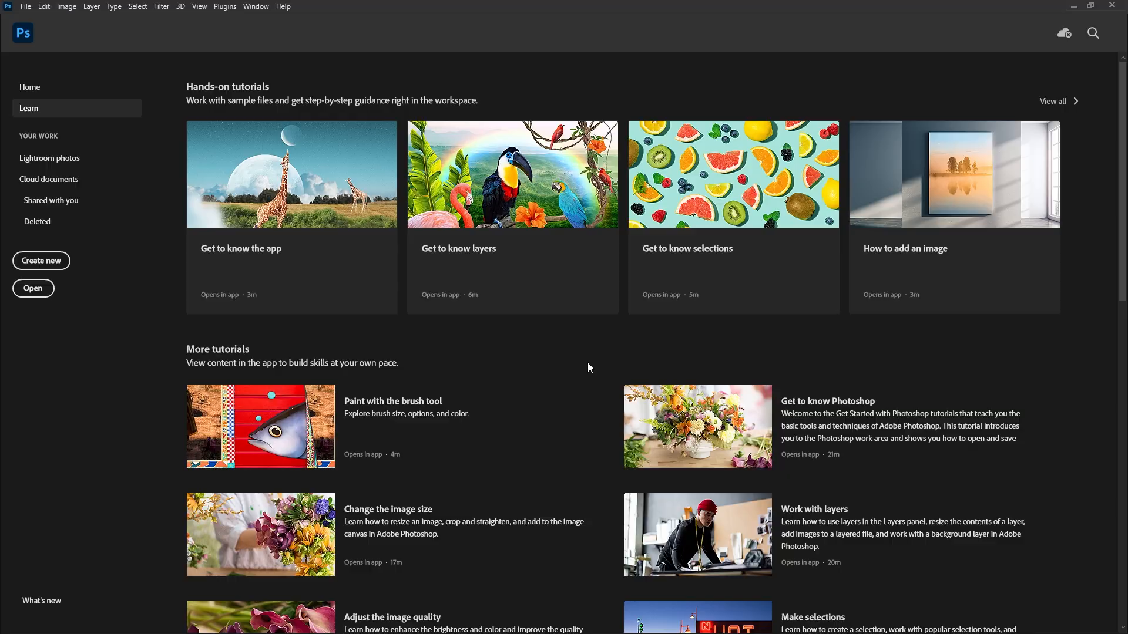
Select the raw files DSC_0167, DSC_0181 and KDS_8632 in the Editing folder and open them together in Camera Raw.
key("alt+Tab")
left_click(632, 367)
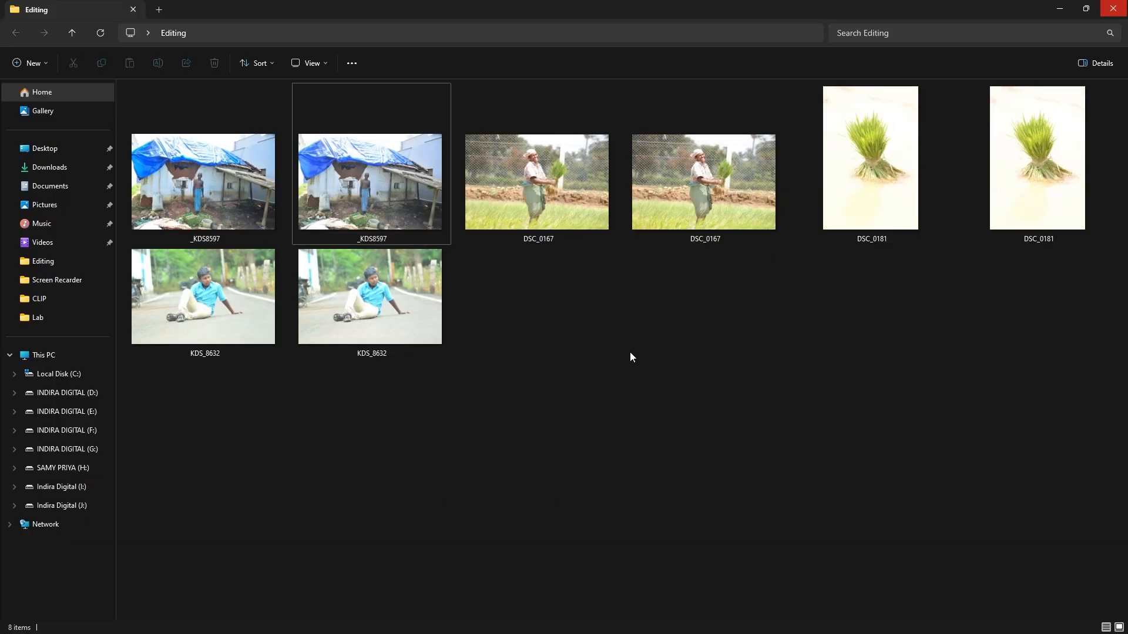
left_click(742, 178)
left_click(1037, 164, "ctrl")
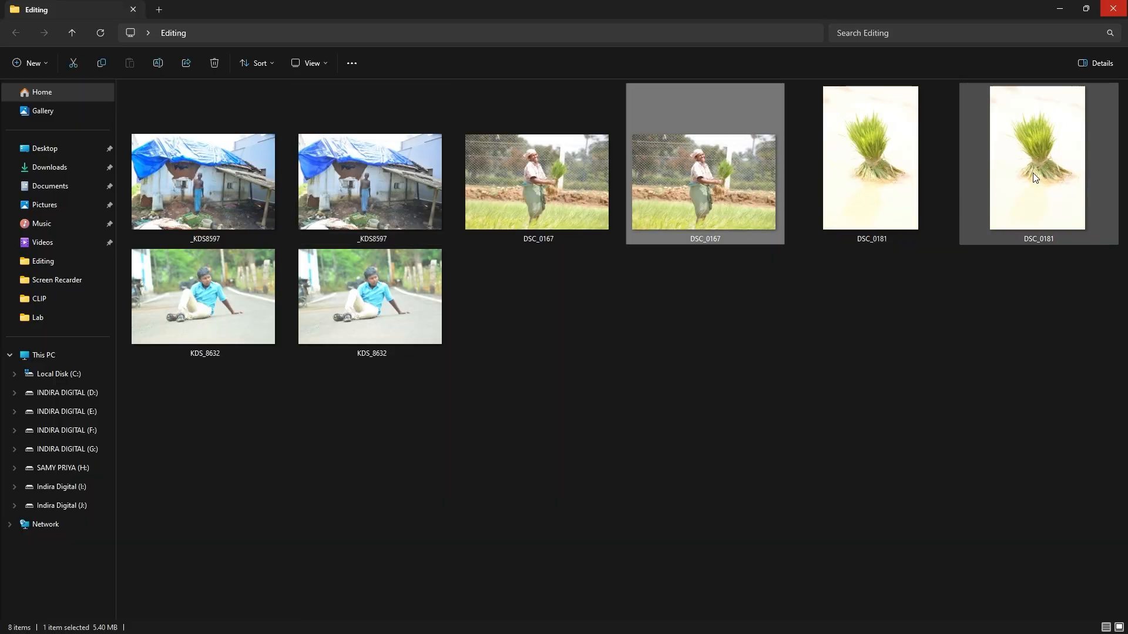
left_click(404, 317, "ctrl")
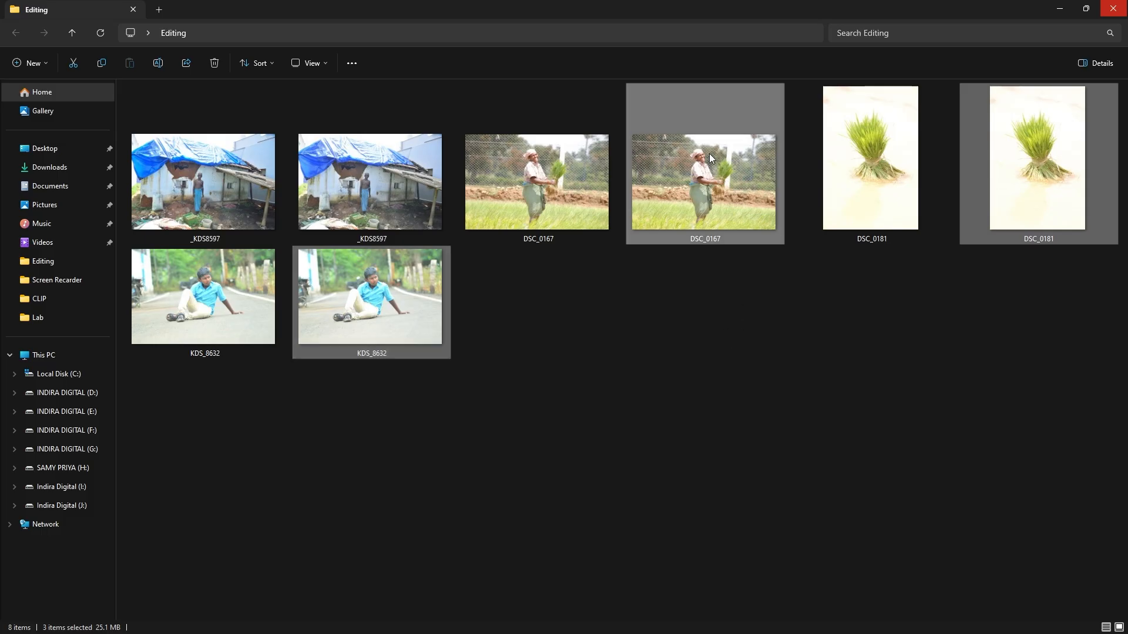
key("alt+Tab")
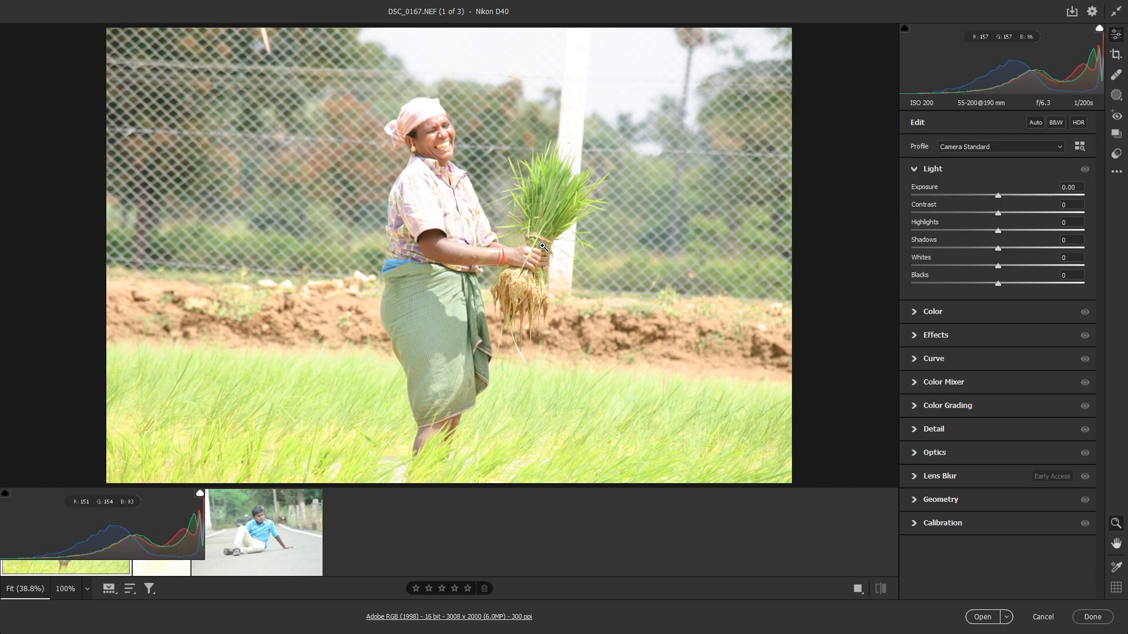
Apply the Auto adjustments to DSC_0167.NEF and inspect the woman and her rice seedlings up close.
left_click_drag(477, 122, 503, 123)
left_click(502, 197, "alt")
left_click(1035, 122)
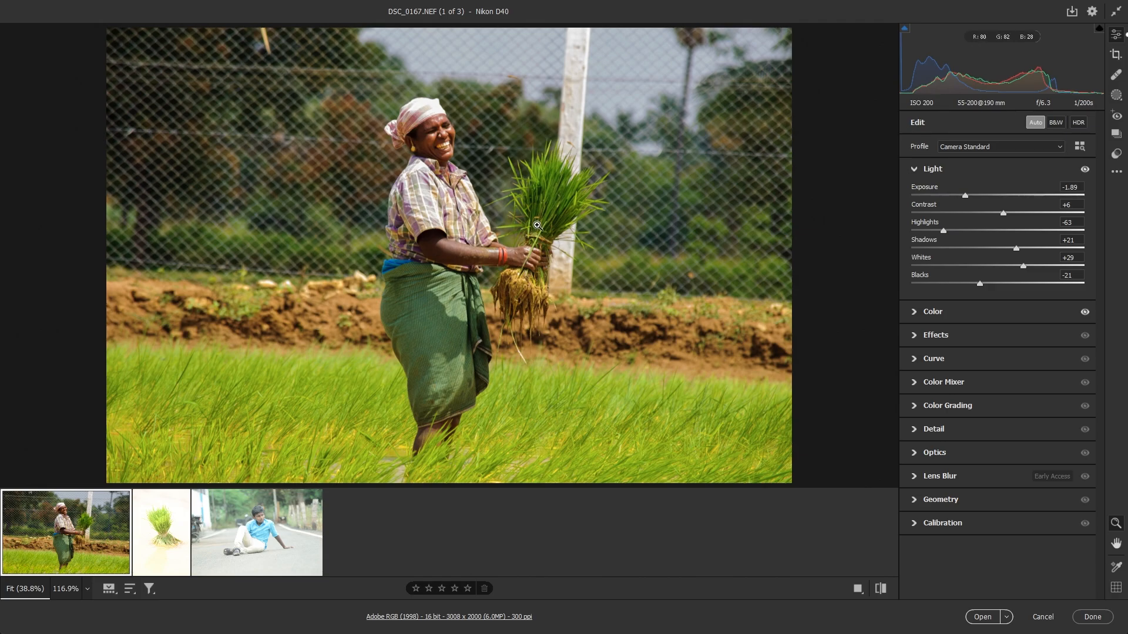
left_click(467, 150)
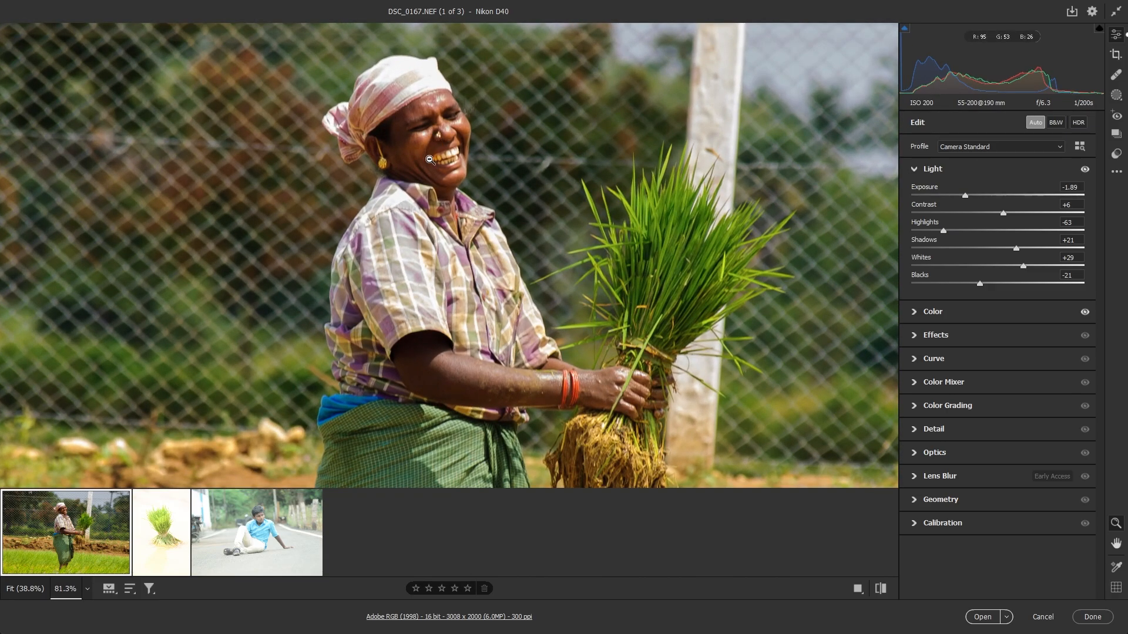
left_click(497, 182, "alt")
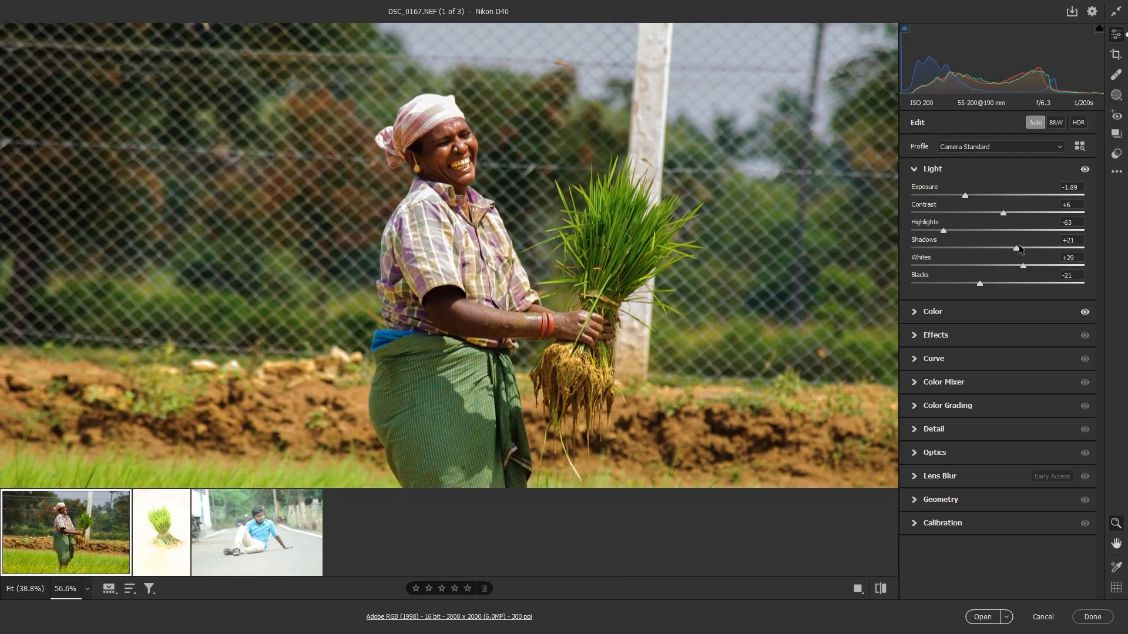
Set Shadows to +75 and Highlights to -39 on DSC_0167.NEF, and show the before and after views side by side.
left_click_drag(1016, 248, 1060, 244)
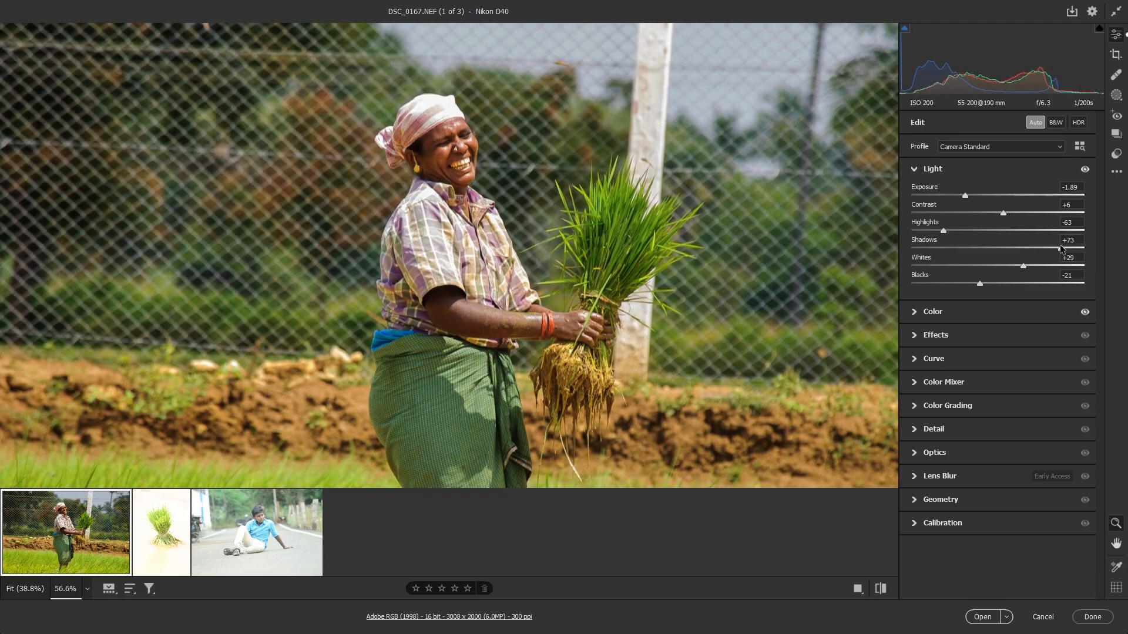
left_click_drag(934, 238, 963, 231)
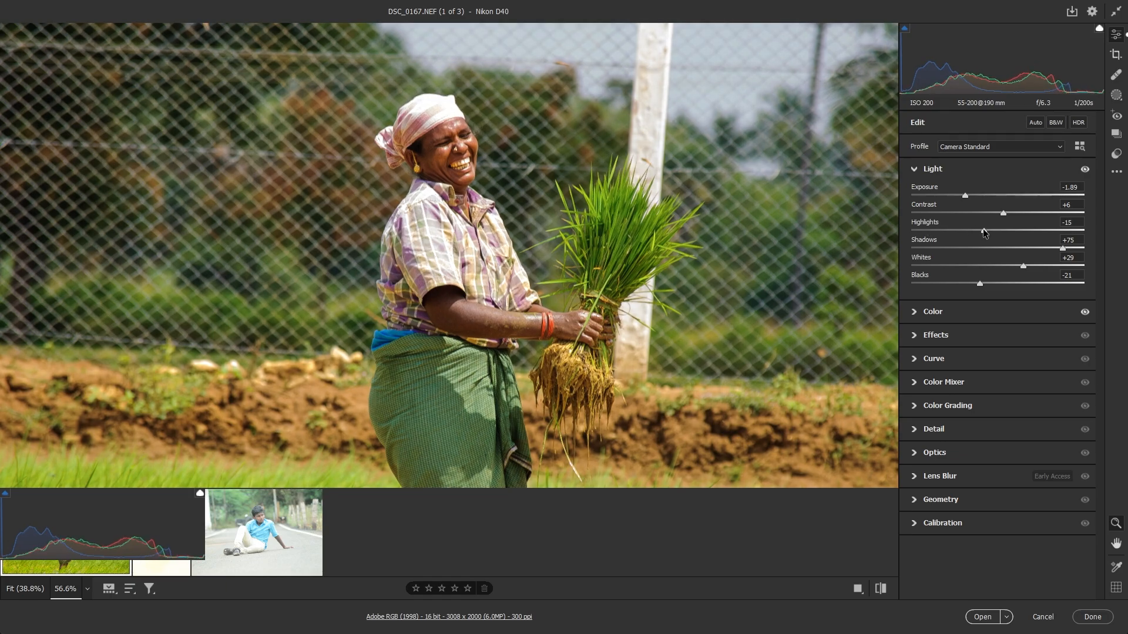
key("q")
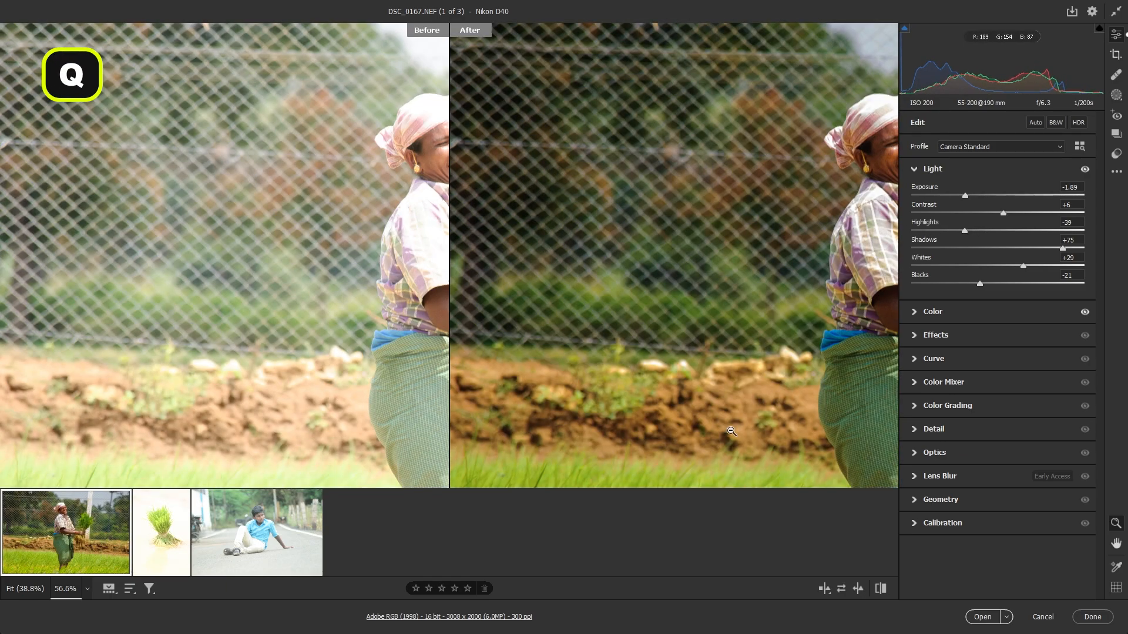
Compare the woman up close in the before and after views, and set the Exposure of DSC_0167.NEF to -1.65.
left_click(761, 360, "alt")
left_click(617, 365, "alt")
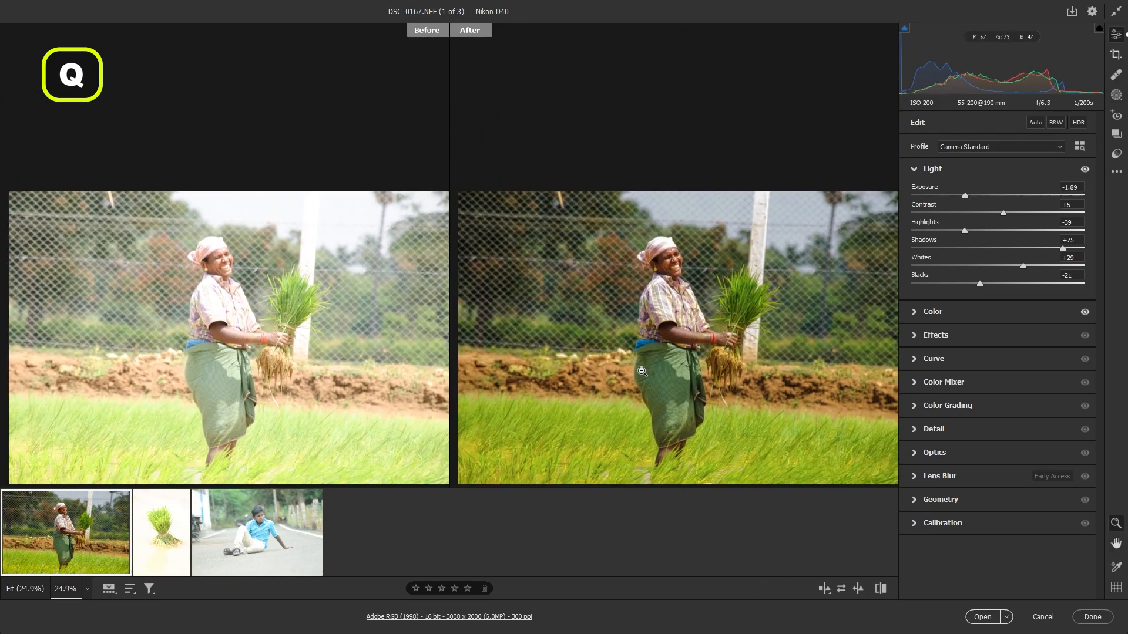
key("z")
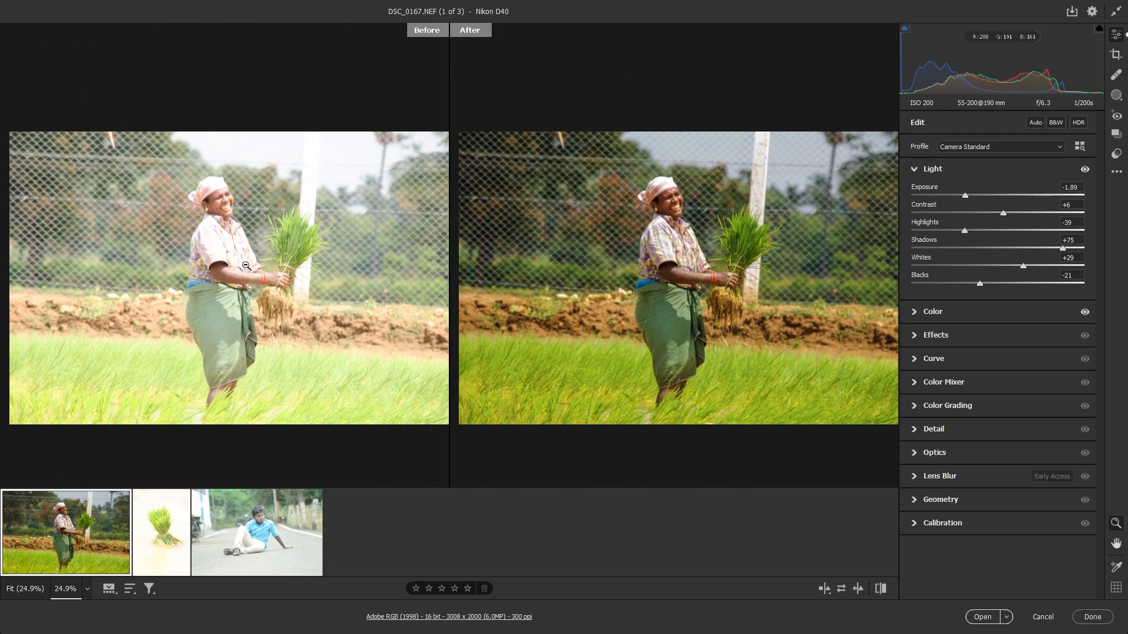
left_click(246, 266)
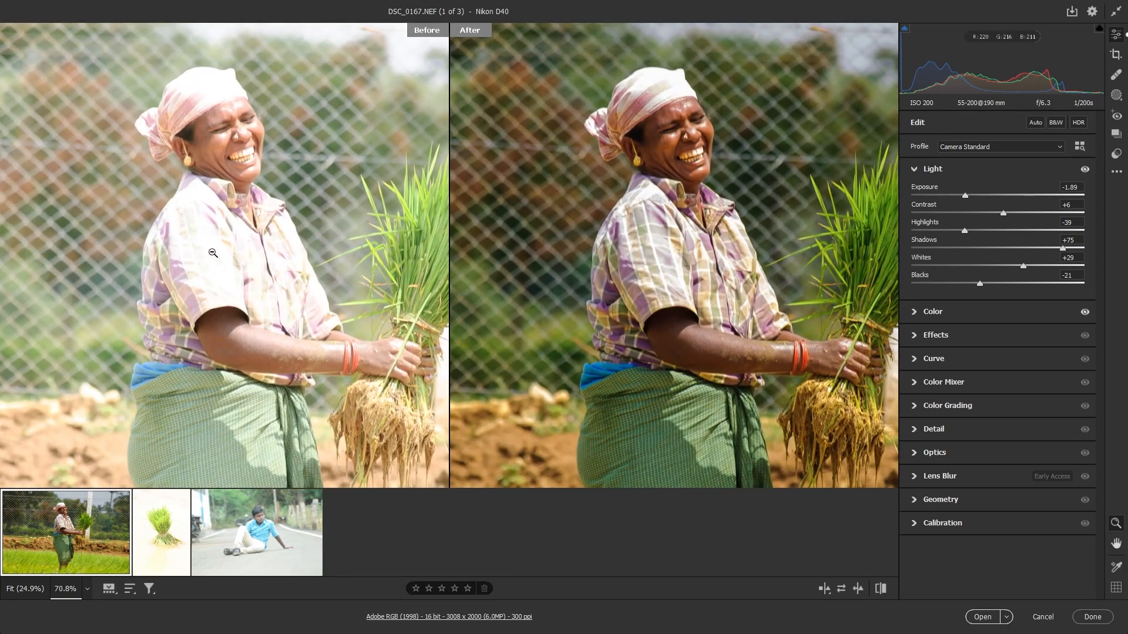
left_click(252, 255)
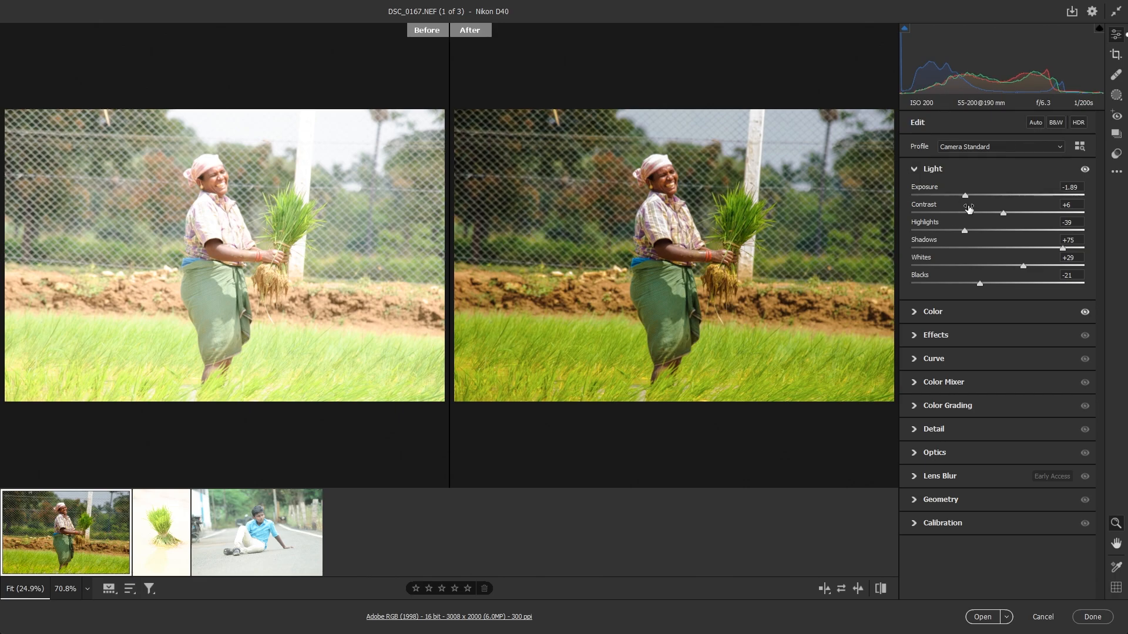
left_click_drag(964, 196, 969, 197)
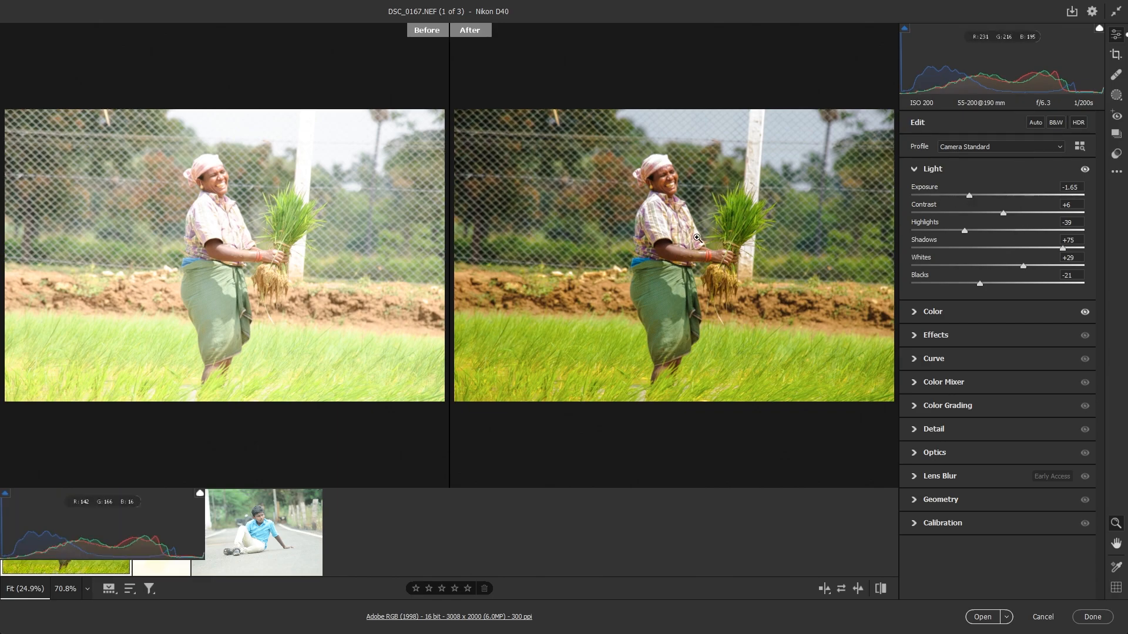
Apply the Auto adjustments to DSC_0181.NEF and inspect the rice seedling bundle up close.
left_click(168, 540)
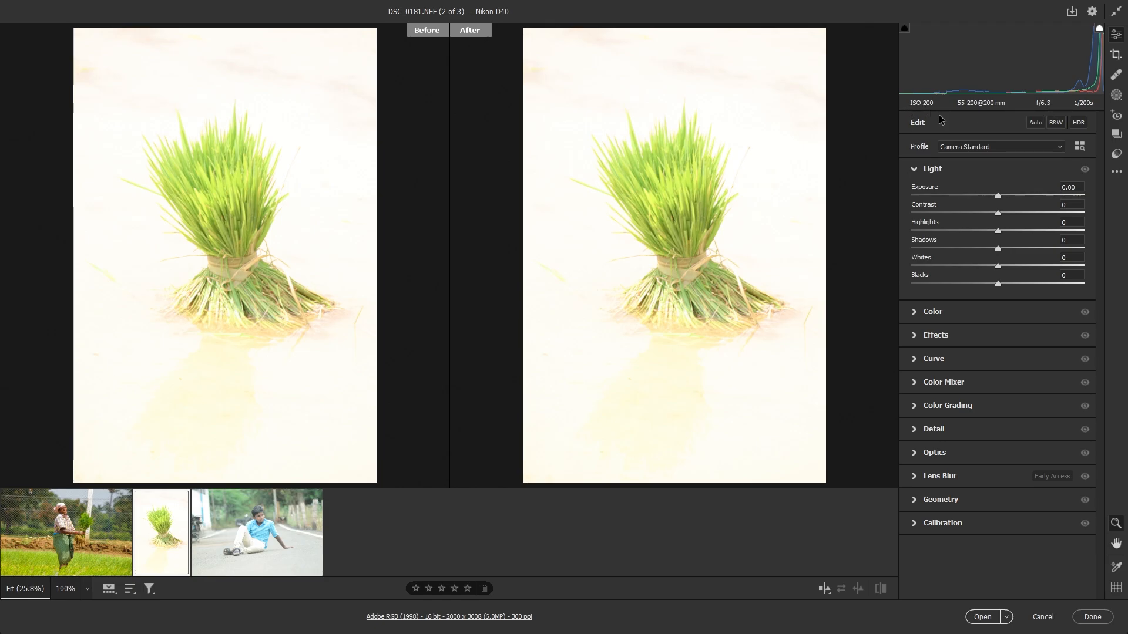
left_click(1040, 126)
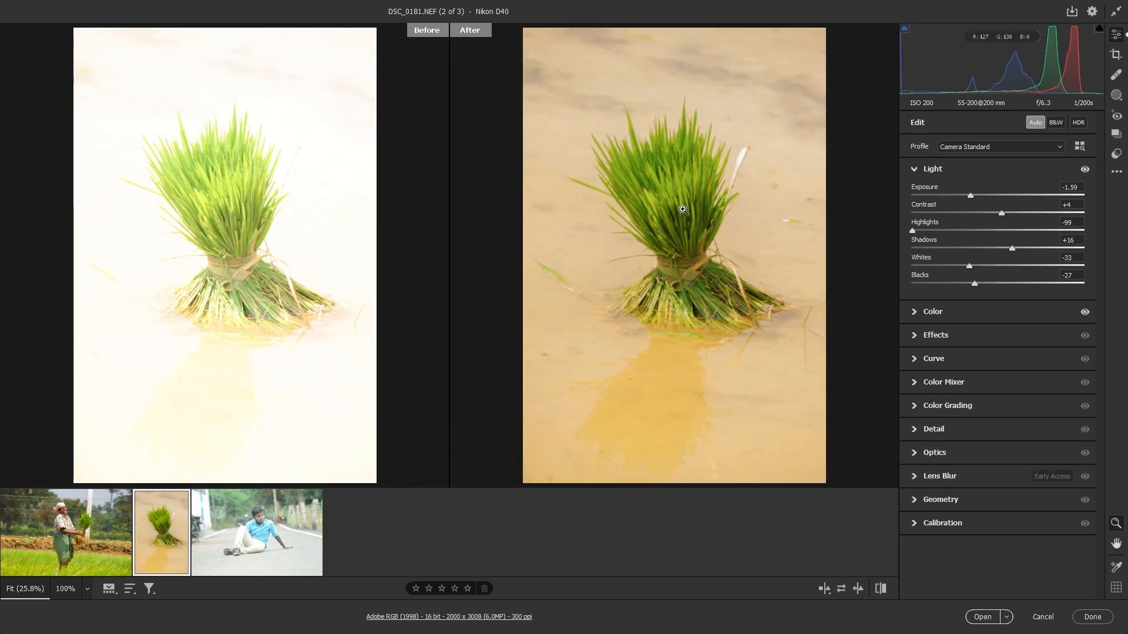
scroll(717, 222, "up", 2)
scroll(717, 222, "up", 1)
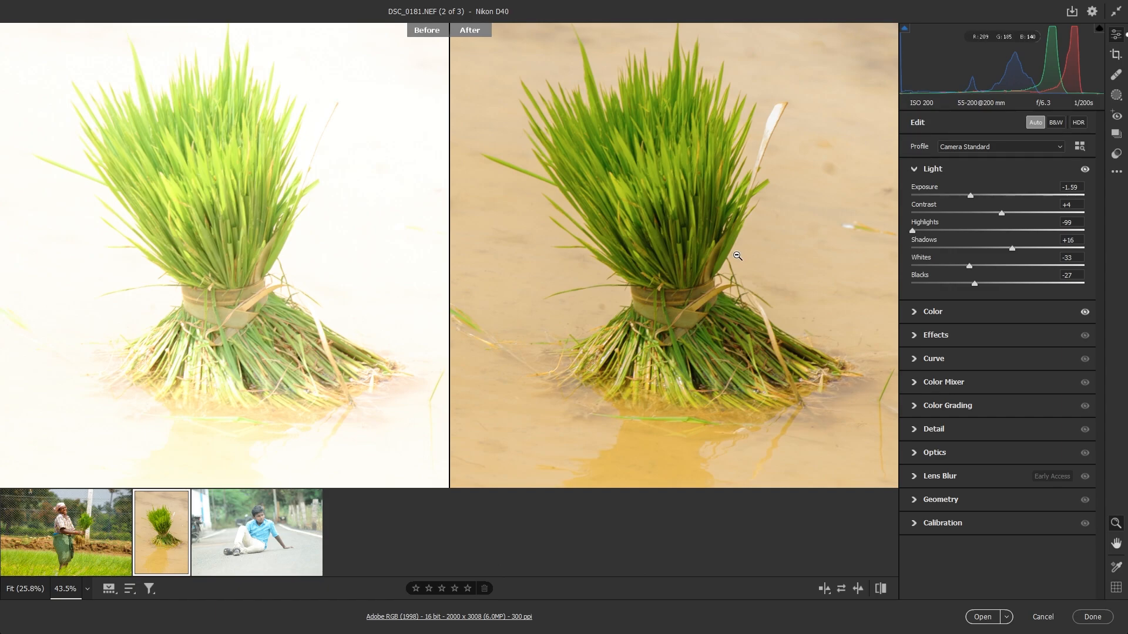
scroll(733, 269, "down", 2)
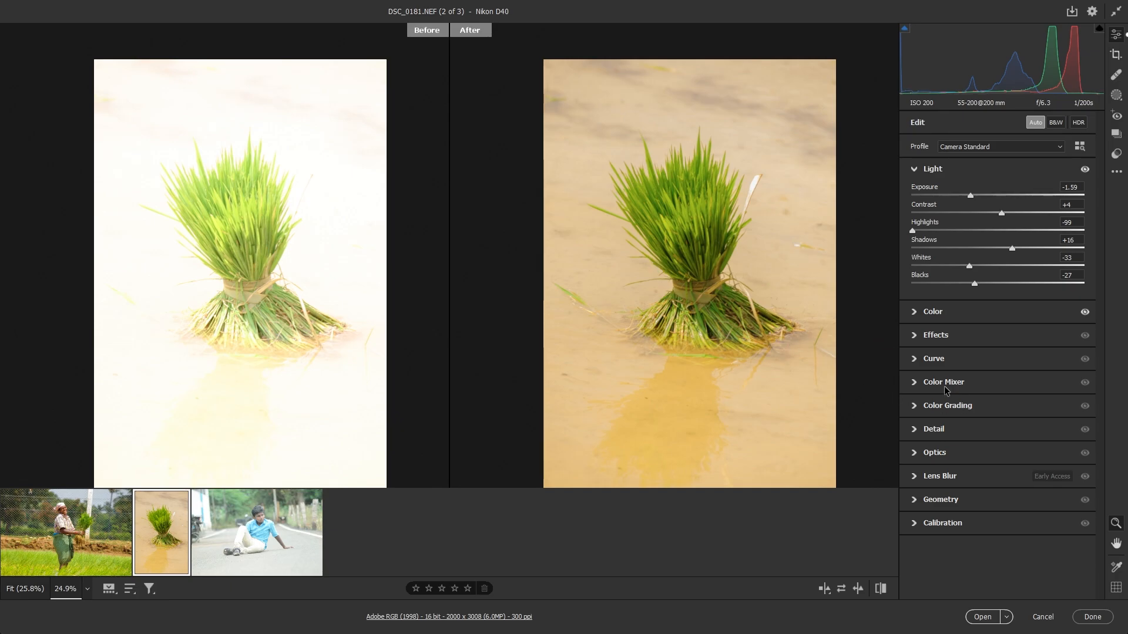
In the Color Mixer for DSC_0181.NEF, set Greens to Saturation +22 and Luminance +3, and Yellows to Saturation +30.
left_click(971, 386)
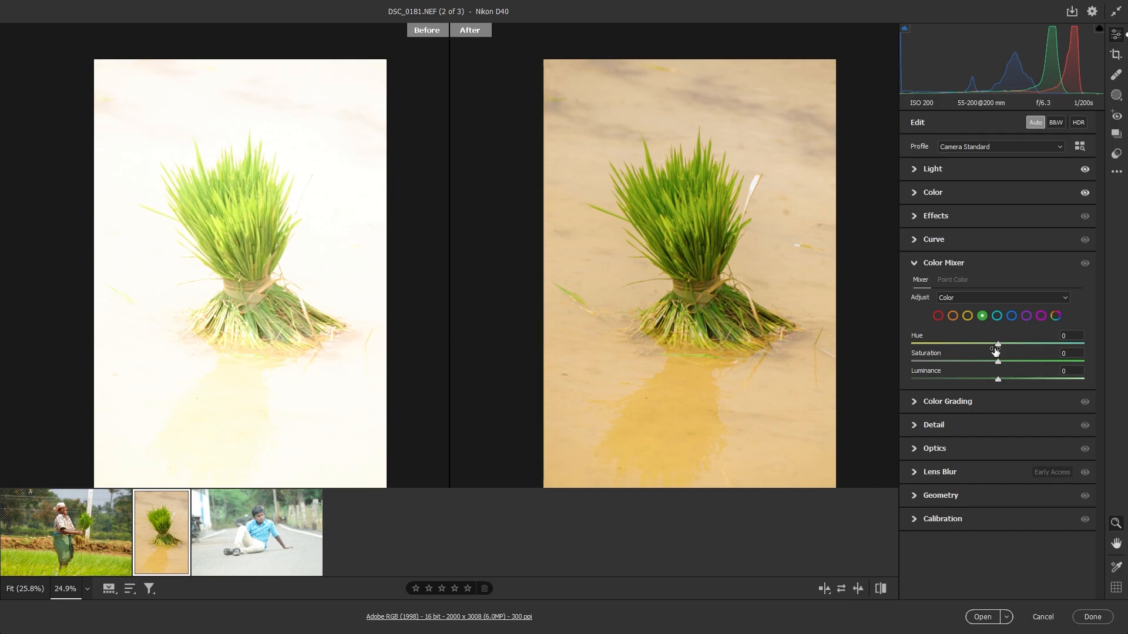
left_click_drag(997, 370, 1016, 362)
left_click(965, 317)
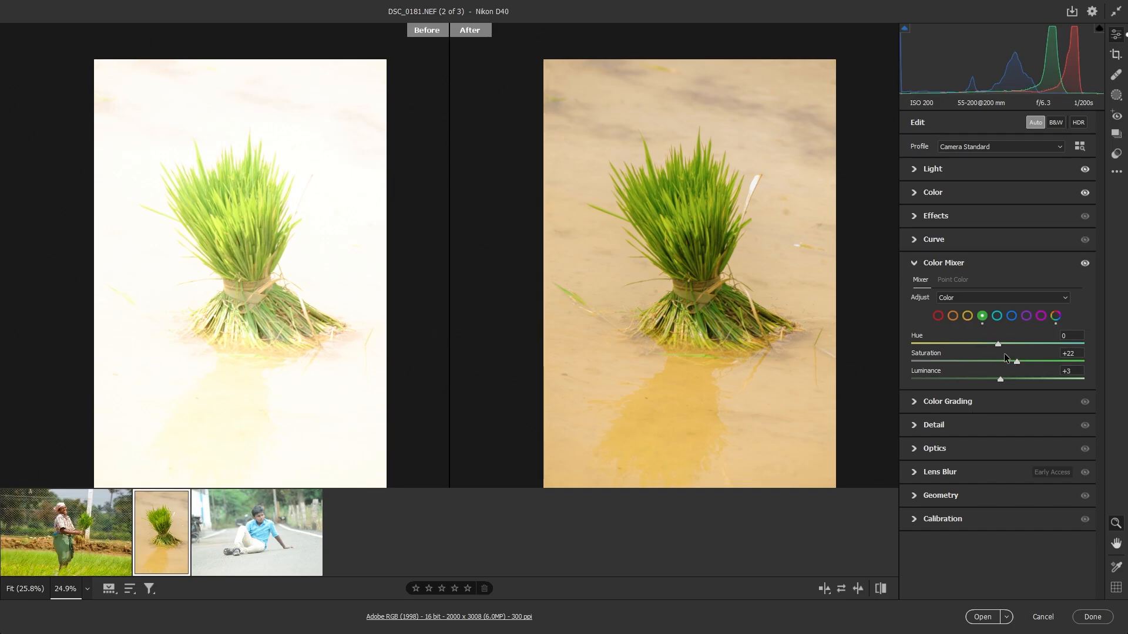
mouse_move(996, 367)
left_mouse_down()
mouse_move(976, 362)
mouse_move(1033, 362)
mouse_move(1018, 361)
left_mouse_up()
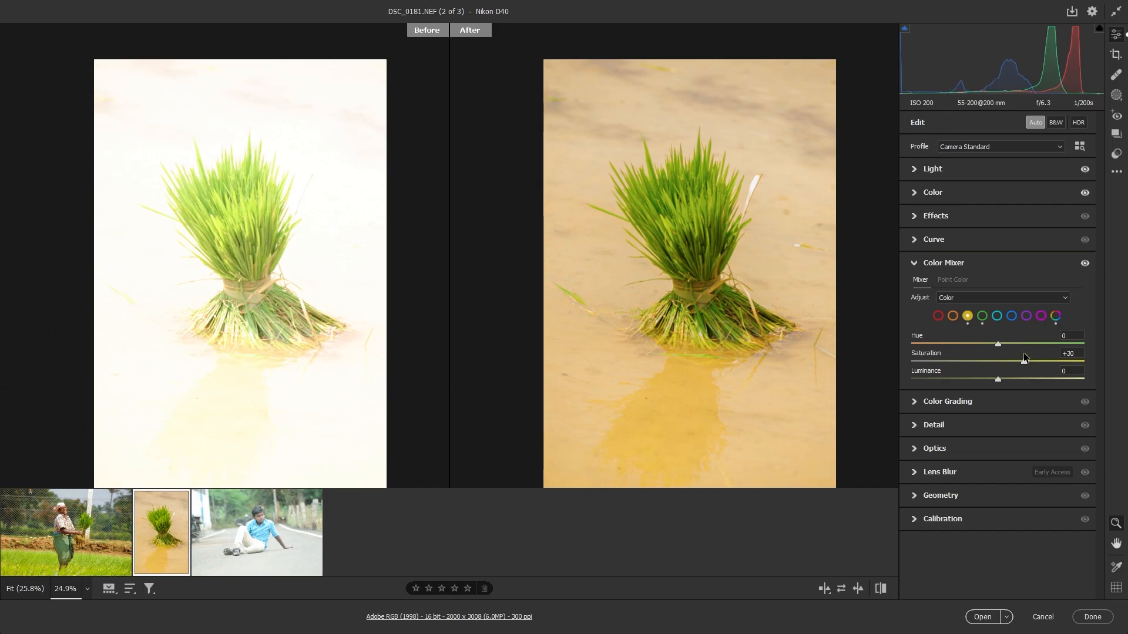
left_click(915, 263)
mouse_move(312, 517)
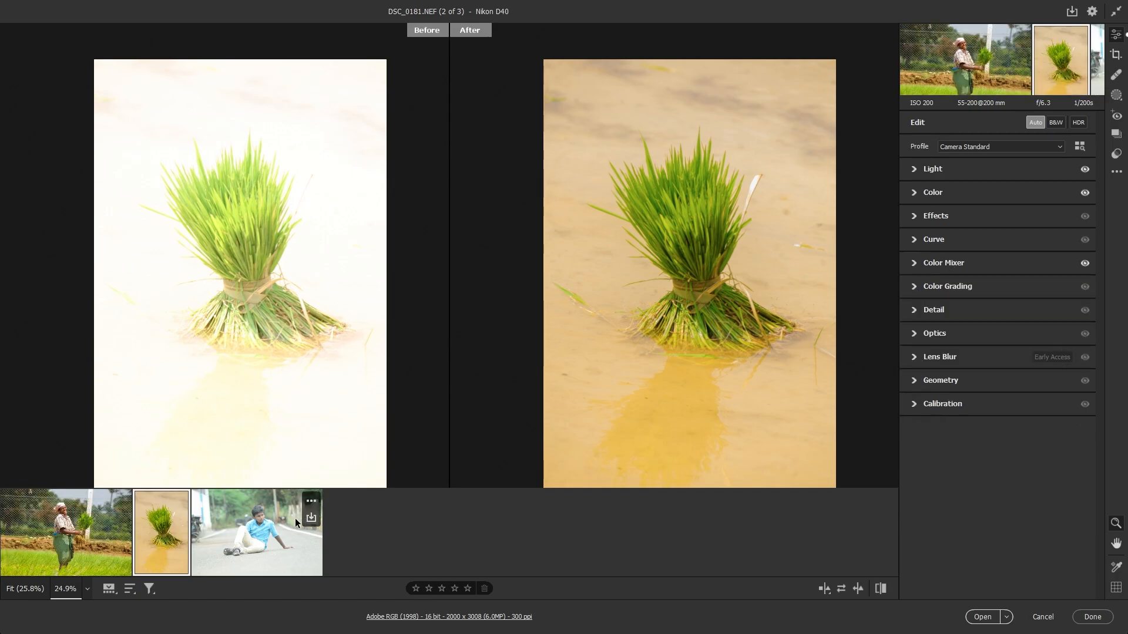
key("ctrl+s")
left_click(755, 88)
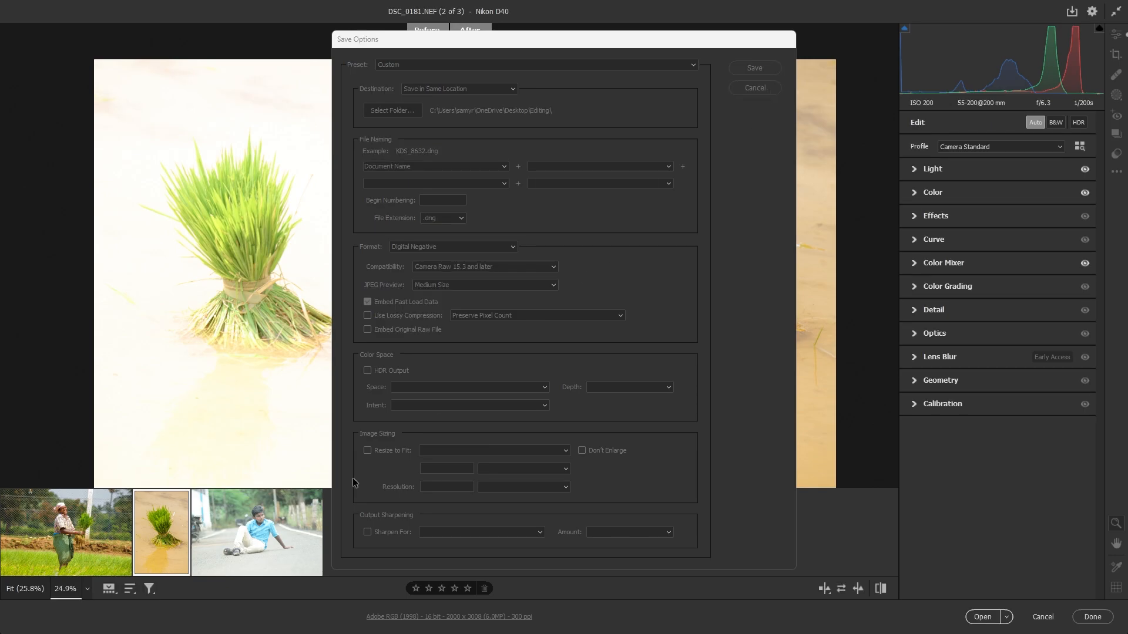
Apply the Auto adjustments to KDS_8632.NEF and set its Exposure to -1.40, checking the seated boy up close.
left_click(248, 534)
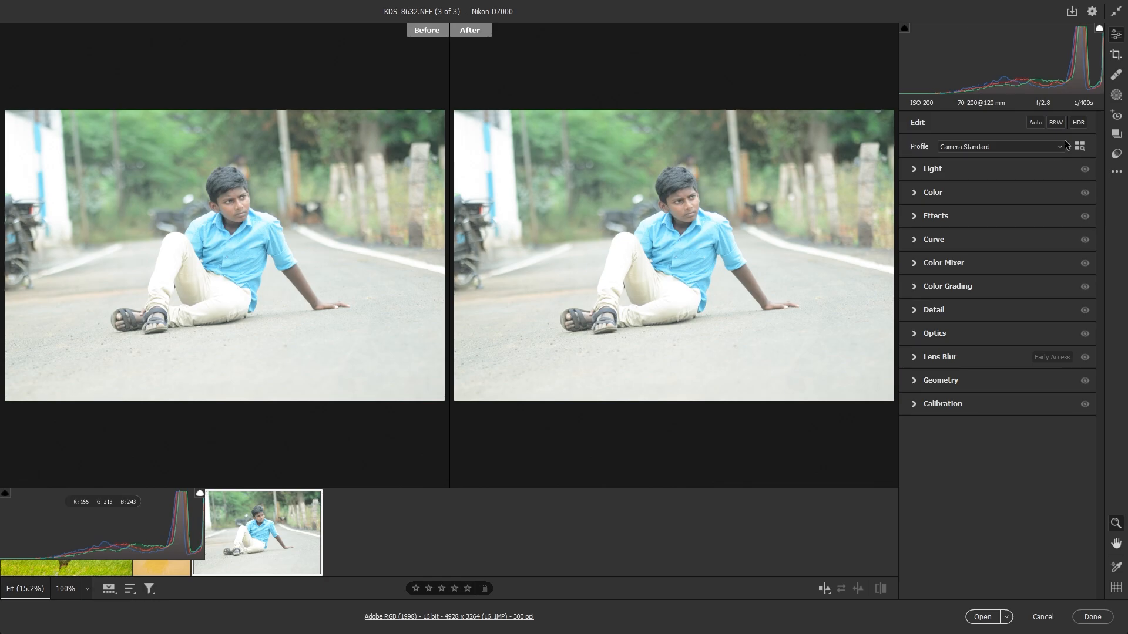
left_click(1029, 122)
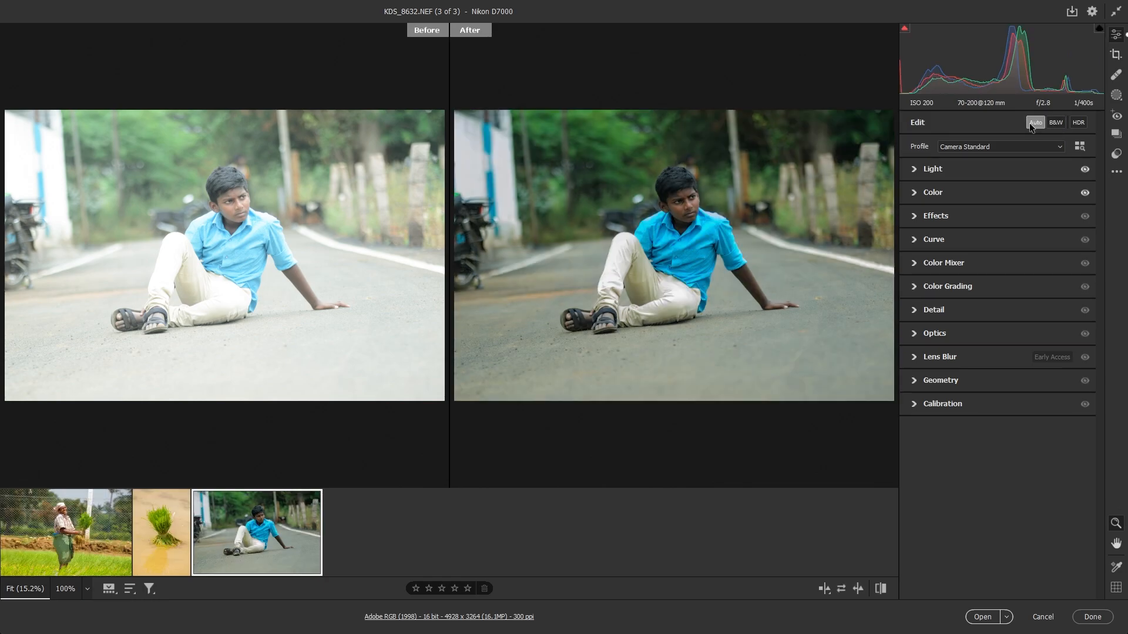
left_click(909, 169)
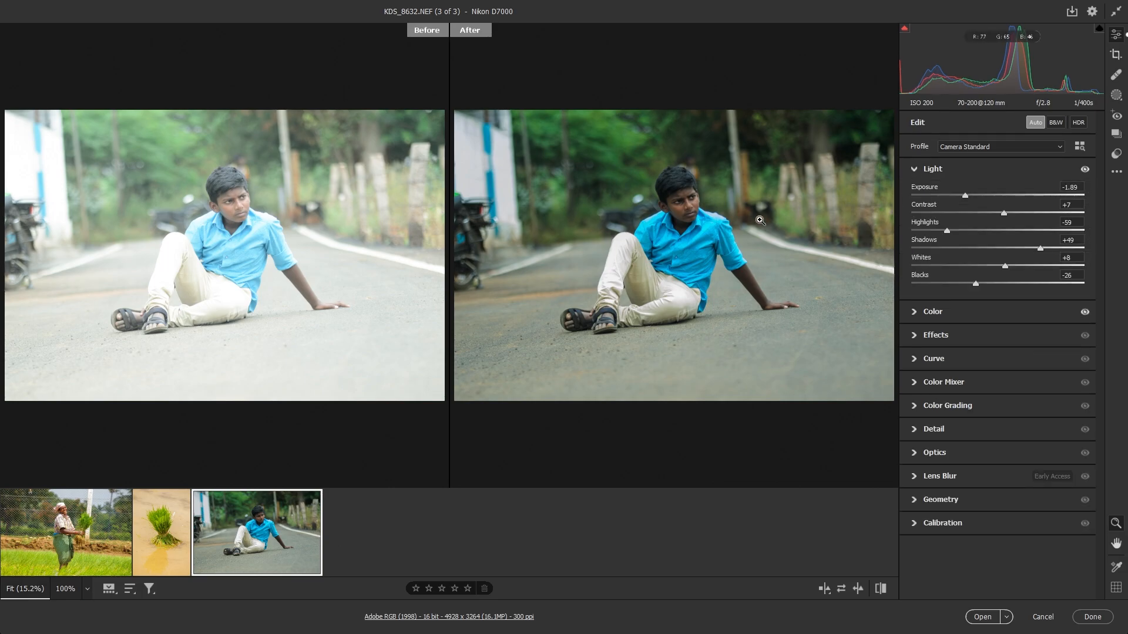
left_click(700, 196)
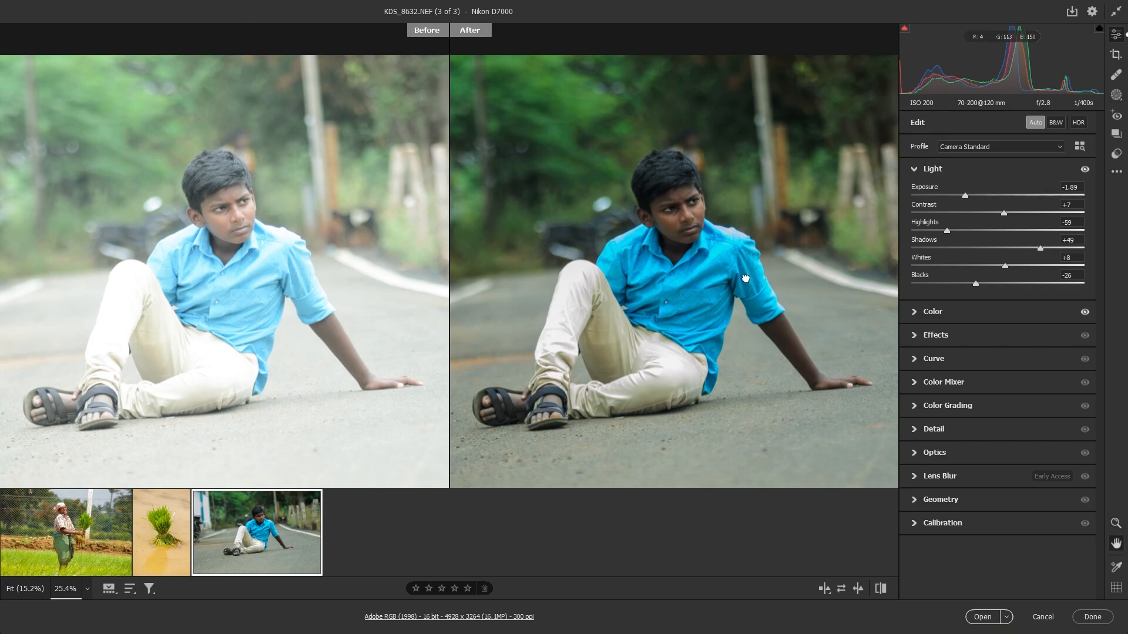
left_click_drag(745, 278, 756, 278)
left_click_drag(963, 203, 973, 199)
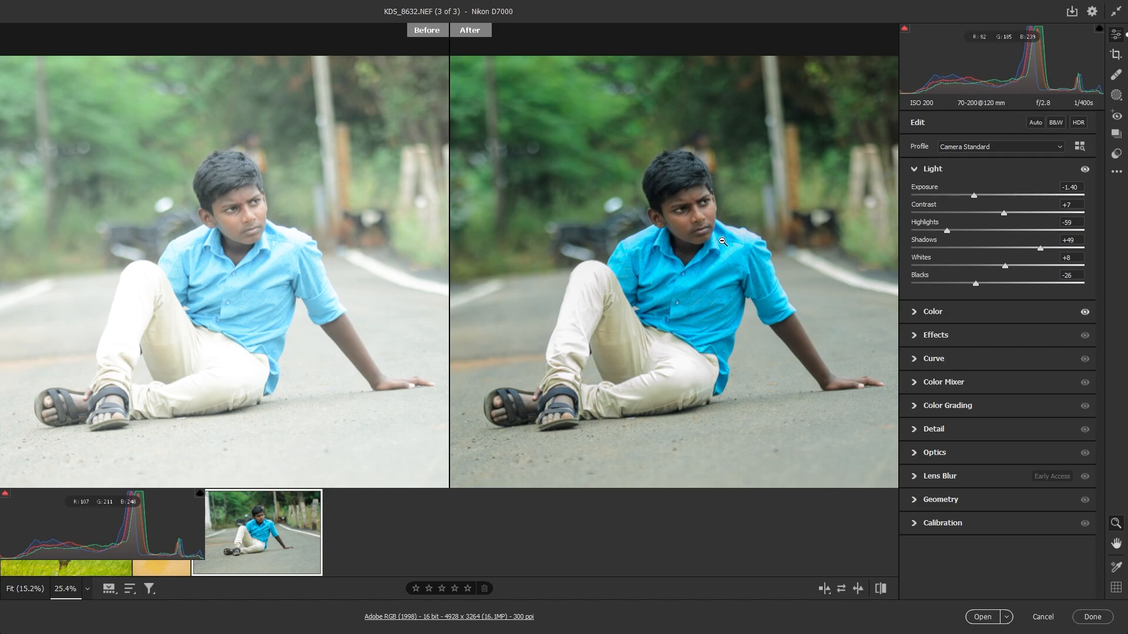
scroll(700, 231, "down", 1)
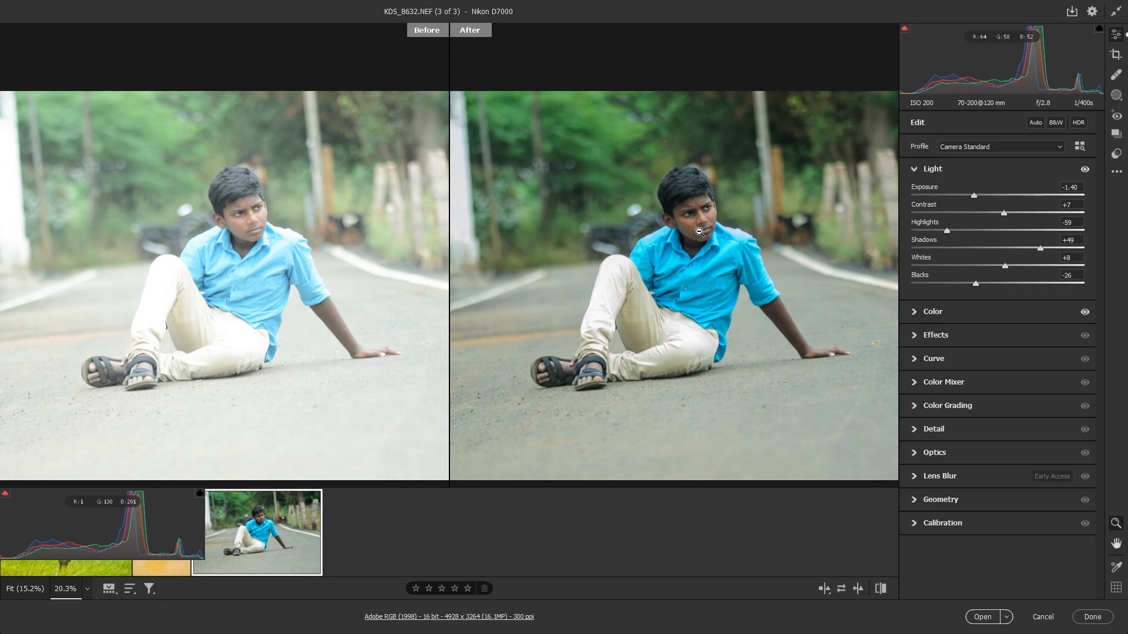
Change the white balance of KDS_8632.NEF to Daylight and set its Vibrance to +36.
left_click(922, 313)
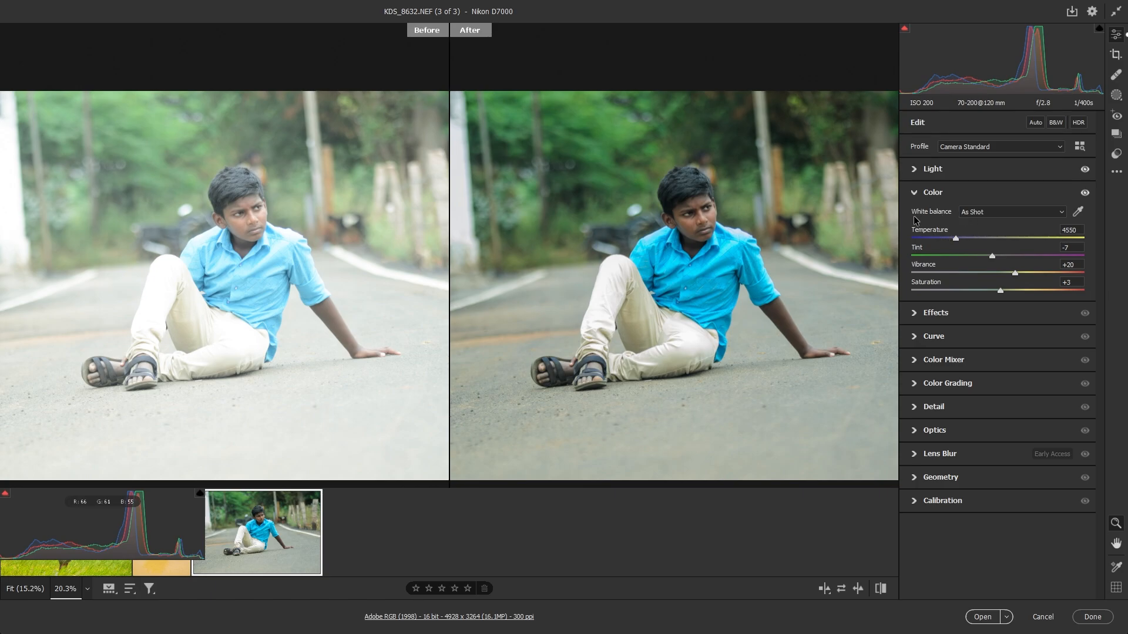
left_click(969, 213)
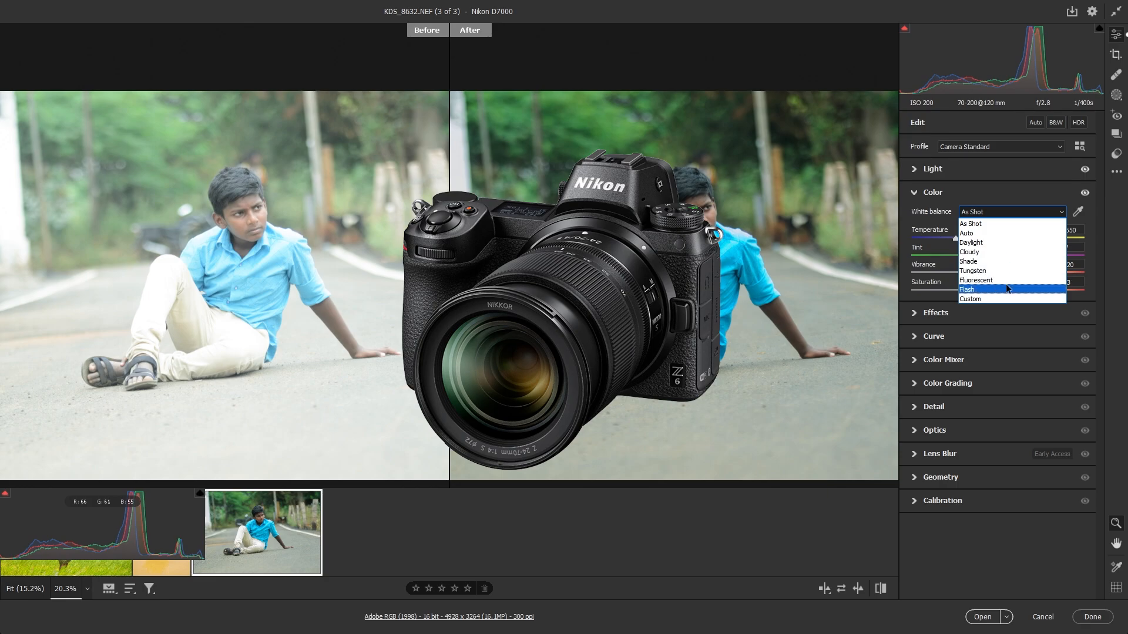
left_click(998, 242)
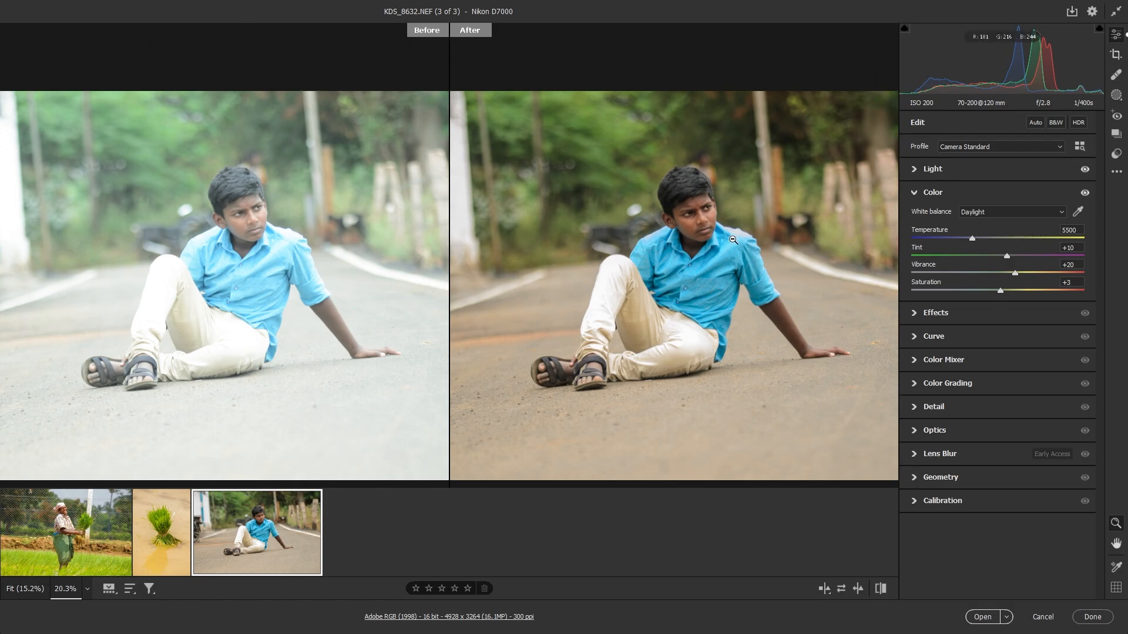
scroll(725, 240, "down", 2)
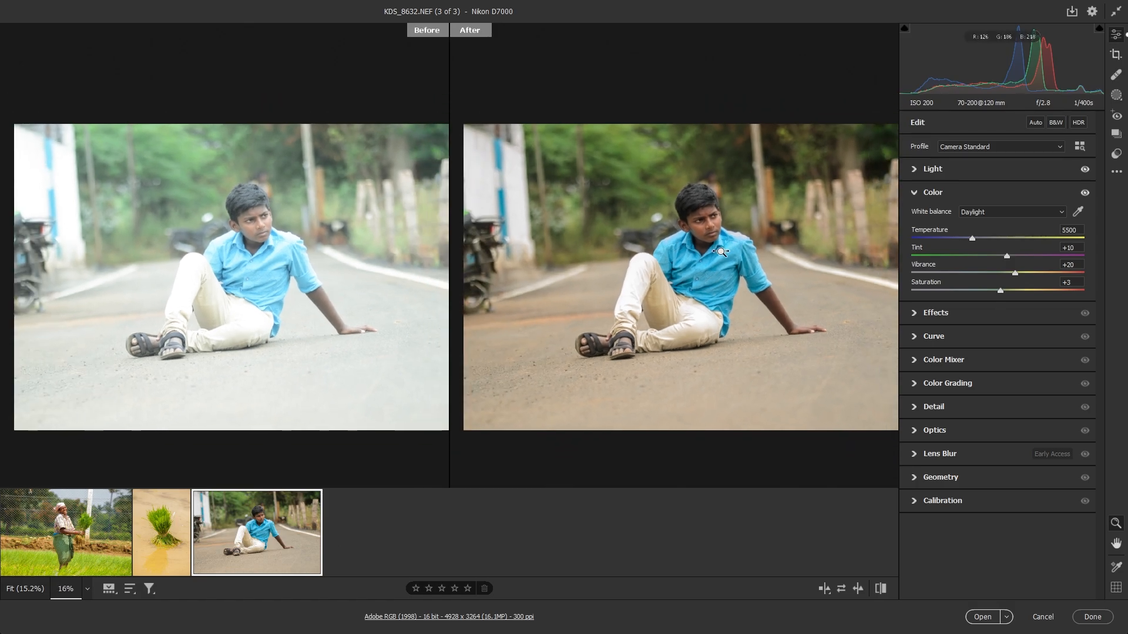
left_click(1027, 273)
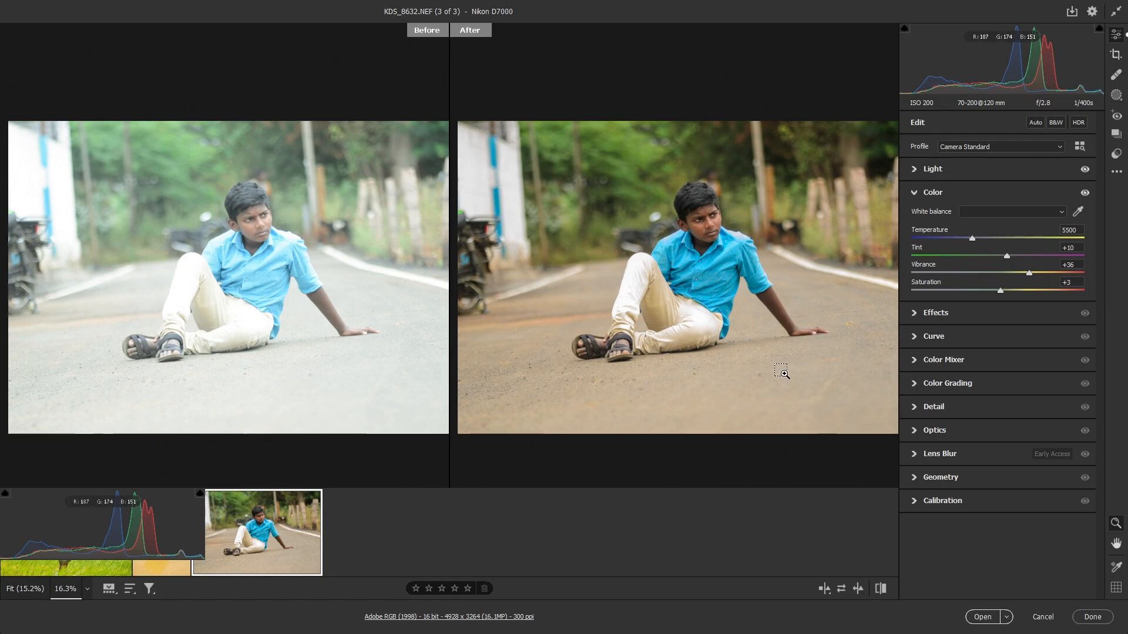
Select all three corrected raw photos and open them from Camera Raw in Photoshop.
key("ctrl+a")
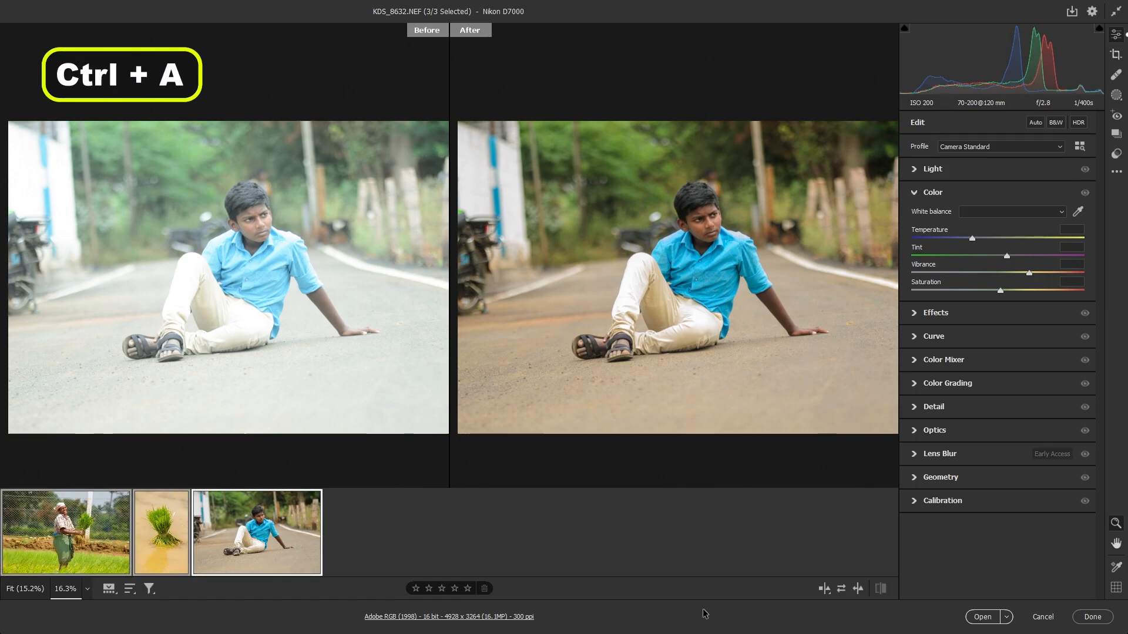
left_click(978, 618)
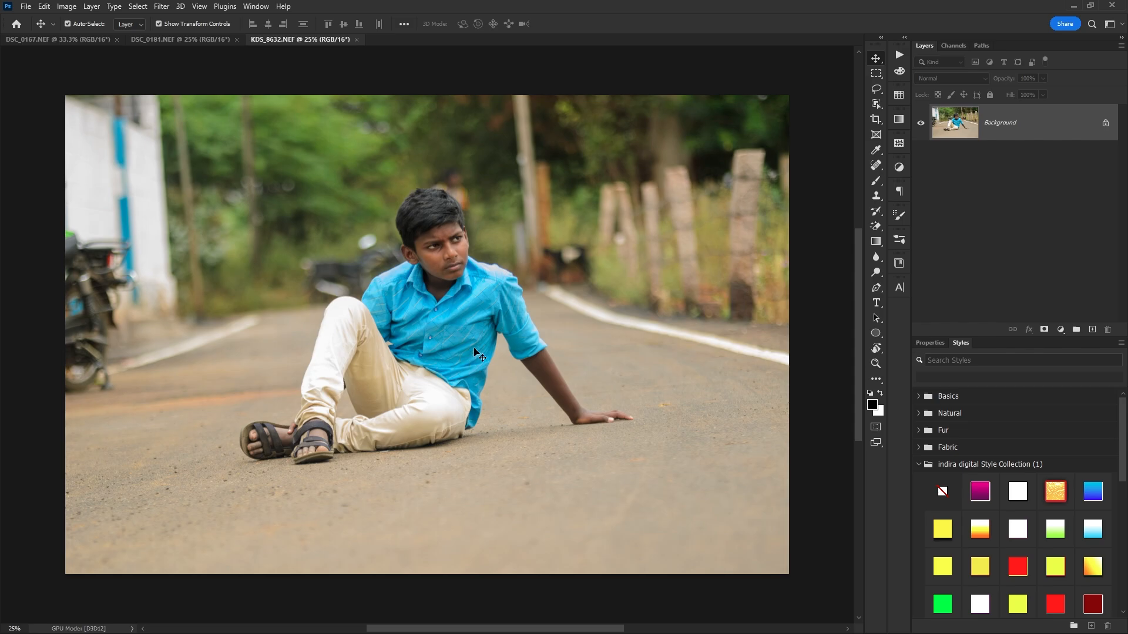
Switch to the Editing folder in File Explorer, refresh it, and check the three raw photos for accompanying XMP files.
key("alt+Tab")
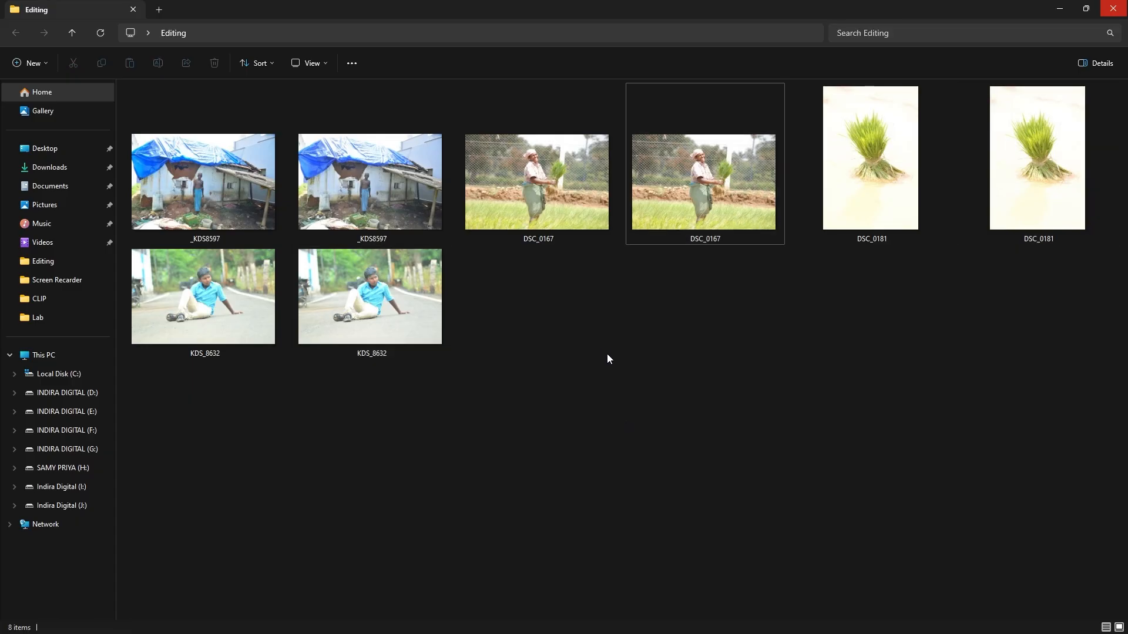
right_click(606, 348)
mouse_move(630, 367)
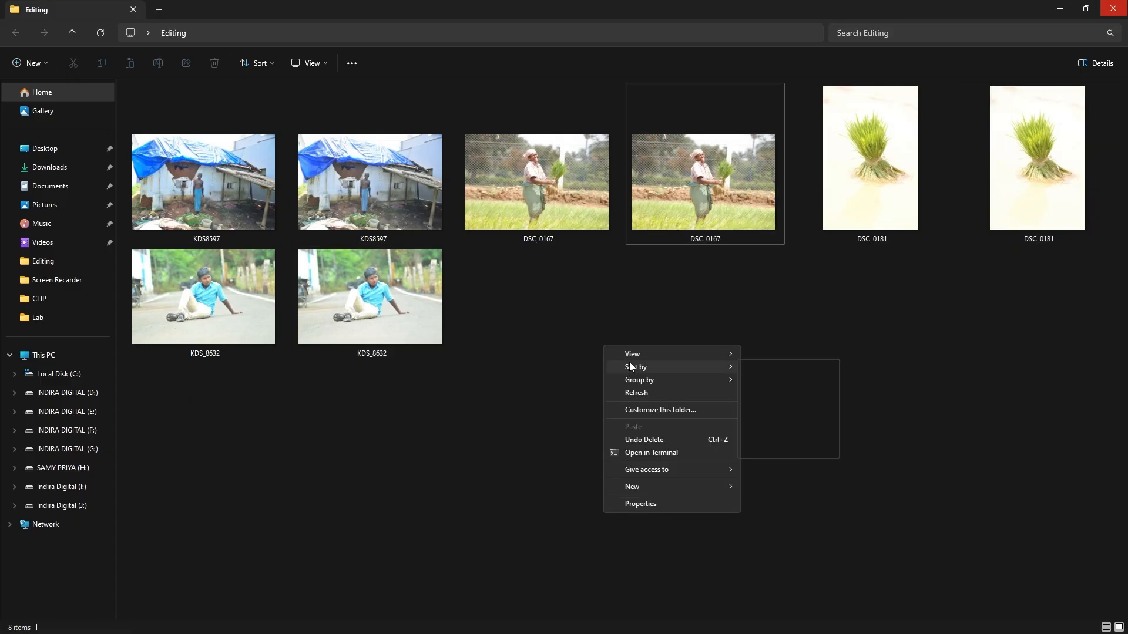
left_click(639, 393)
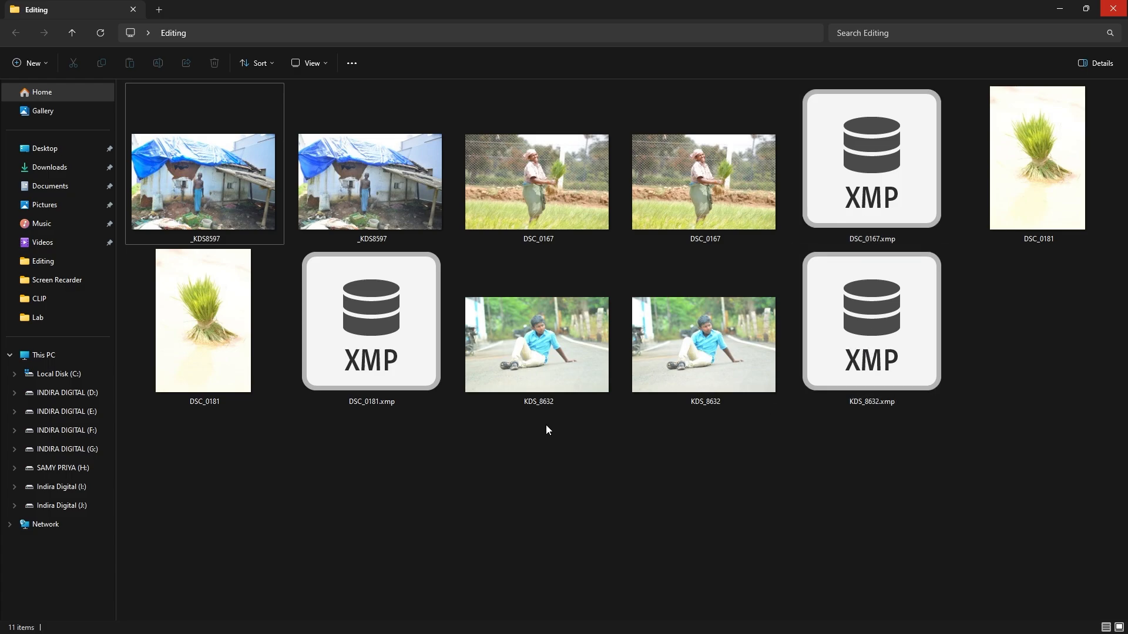
left_click(703, 180)
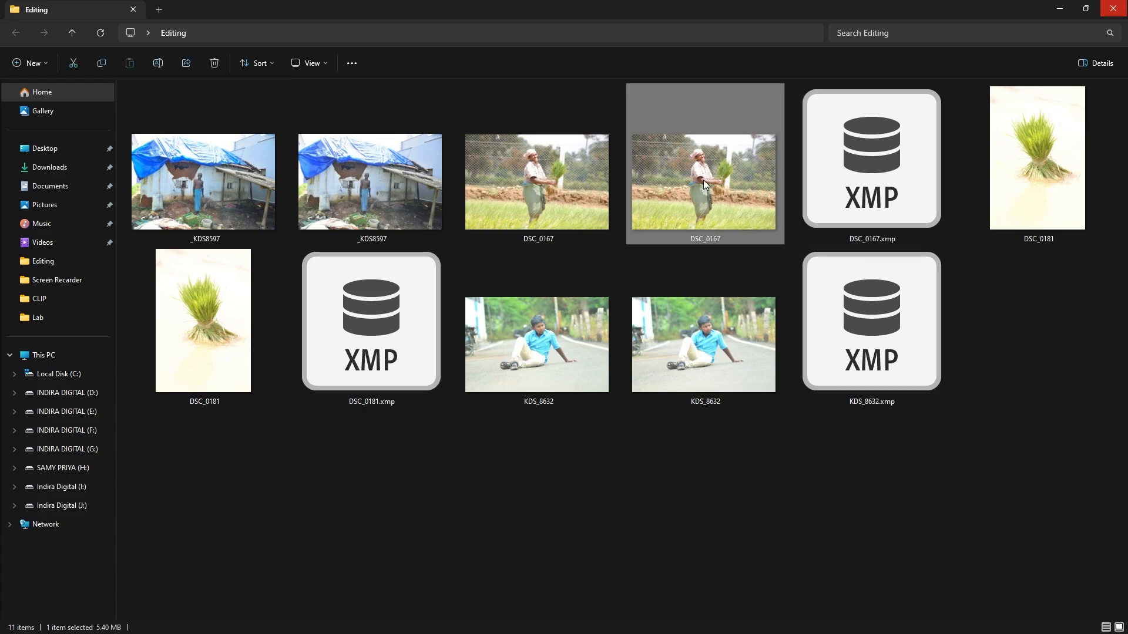
left_click(185, 355)
left_click(663, 378)
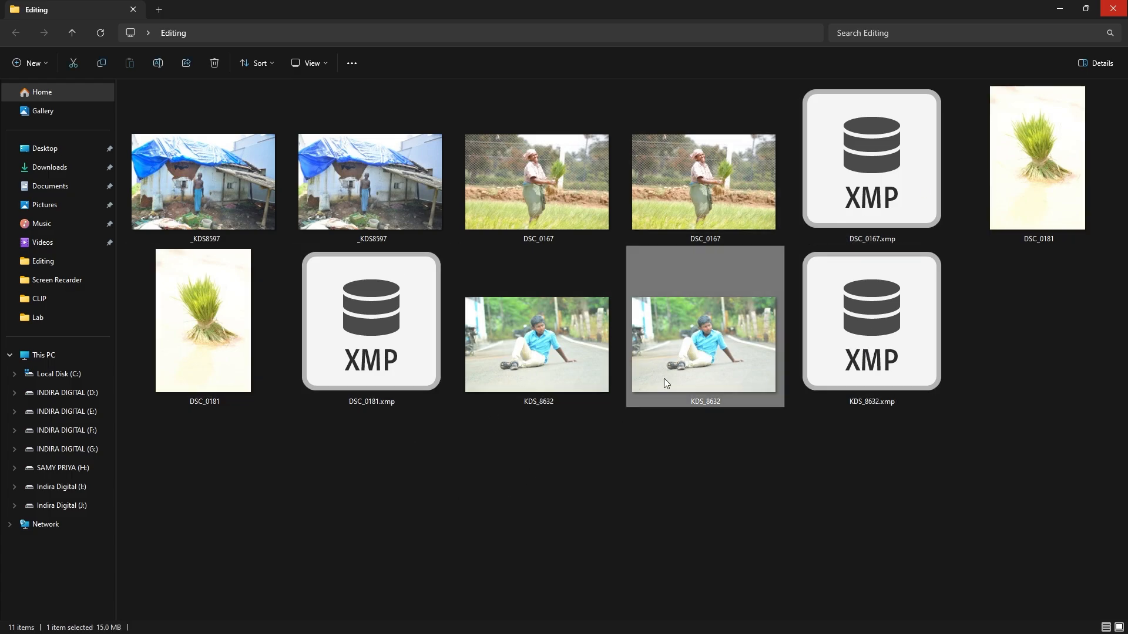